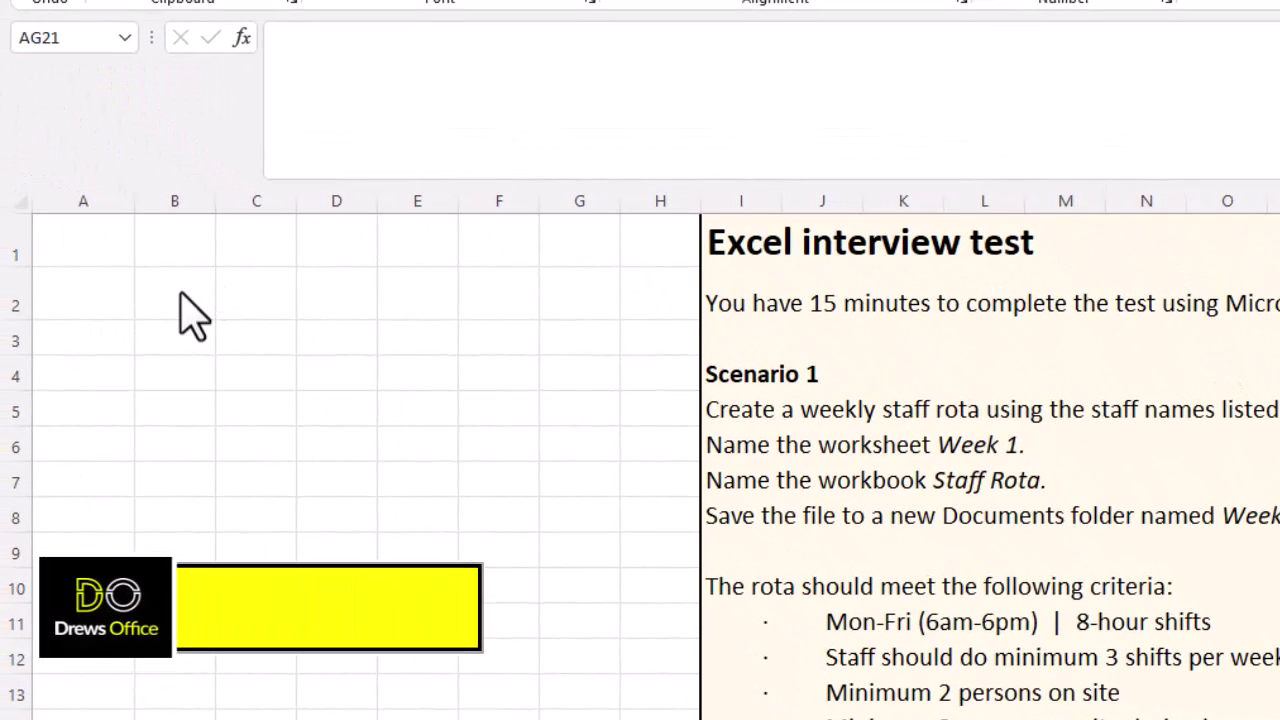
# - Type Mon in B1 and AutoFill the weekday headings through Fri in F1
pyautogui.click(176, 260)
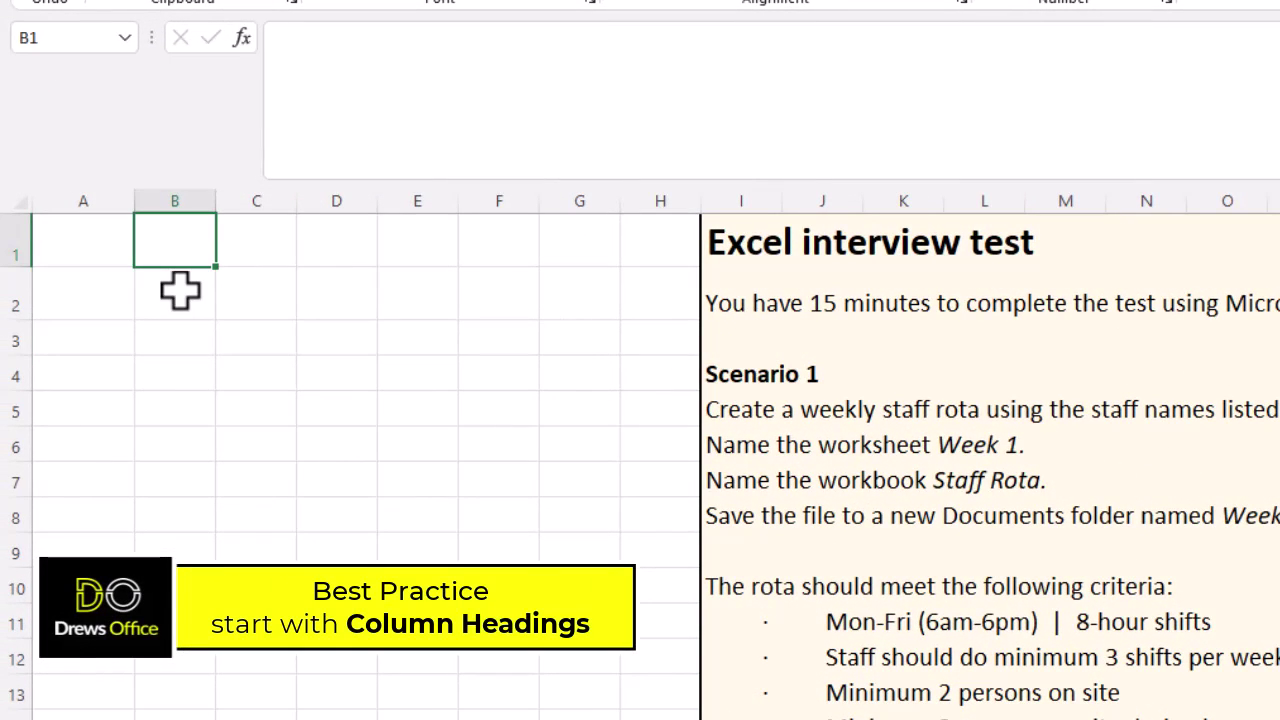
pyautogui.write('Mon')
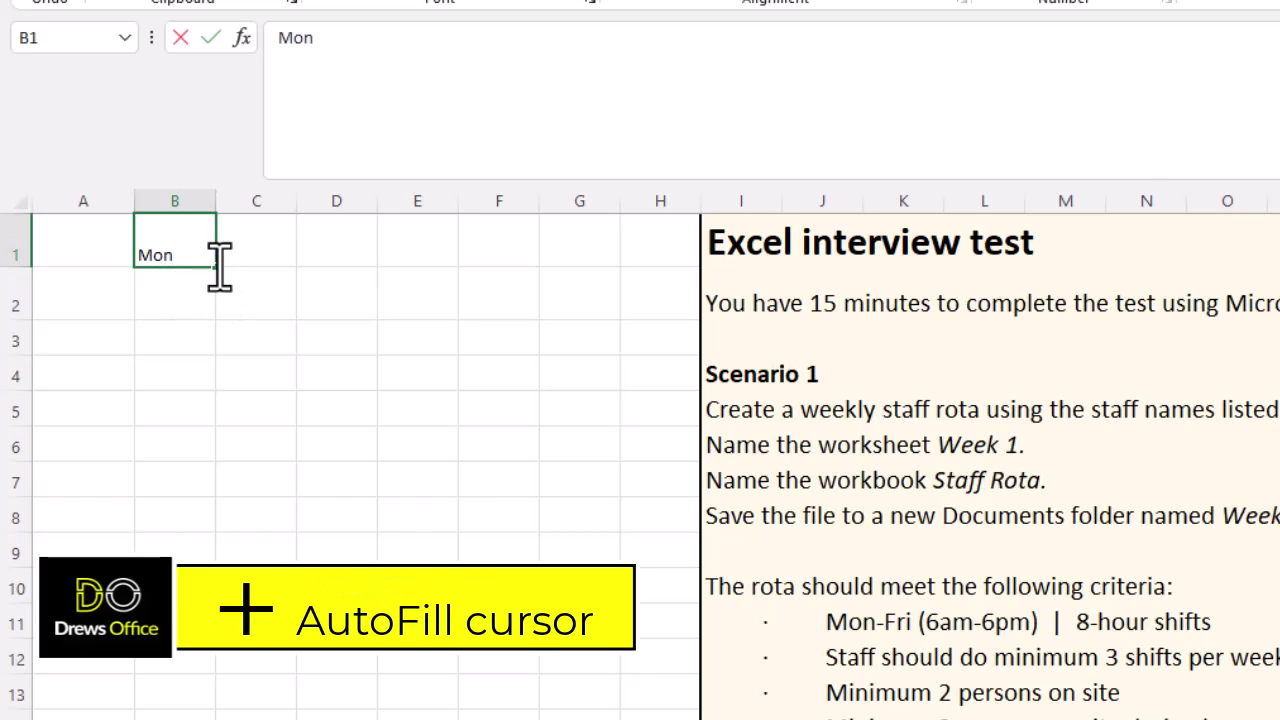
pyautogui.moveTo(220, 266); pyautogui.dragTo(543, 271)
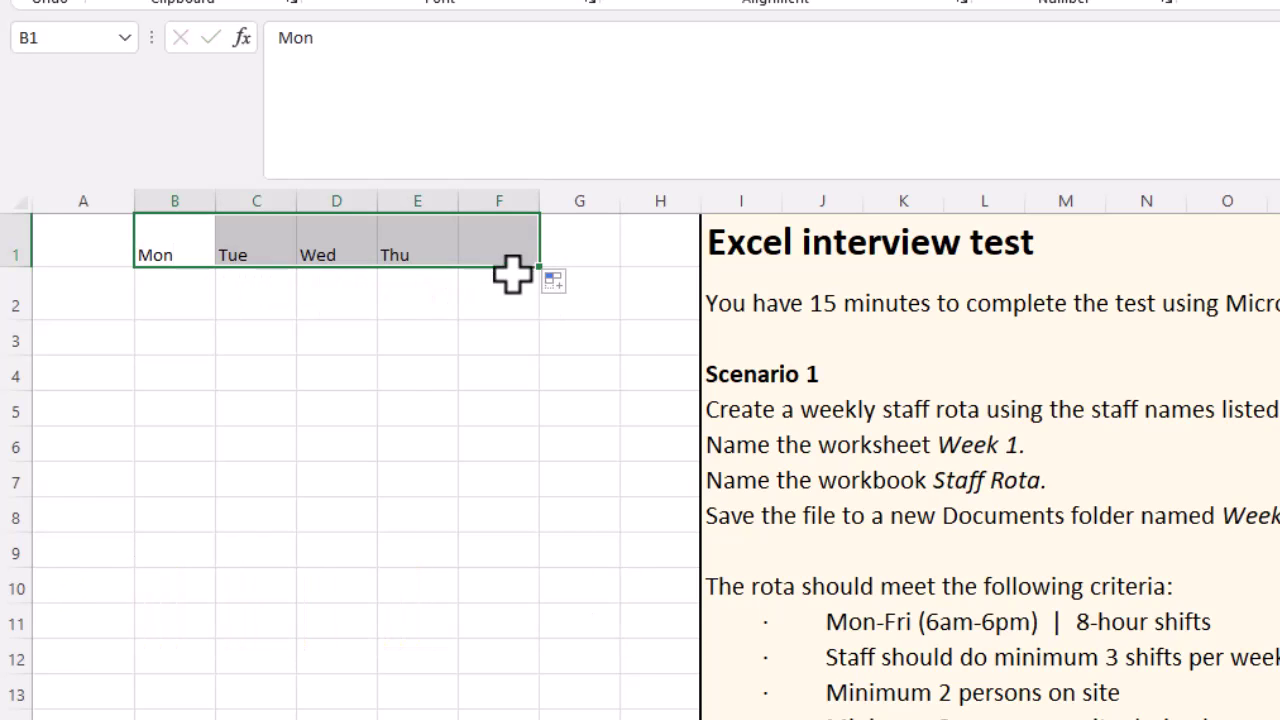
# - Enter the 6am - 2pm shift in A2 and select A2:A3
pyautogui.click(72, 318)
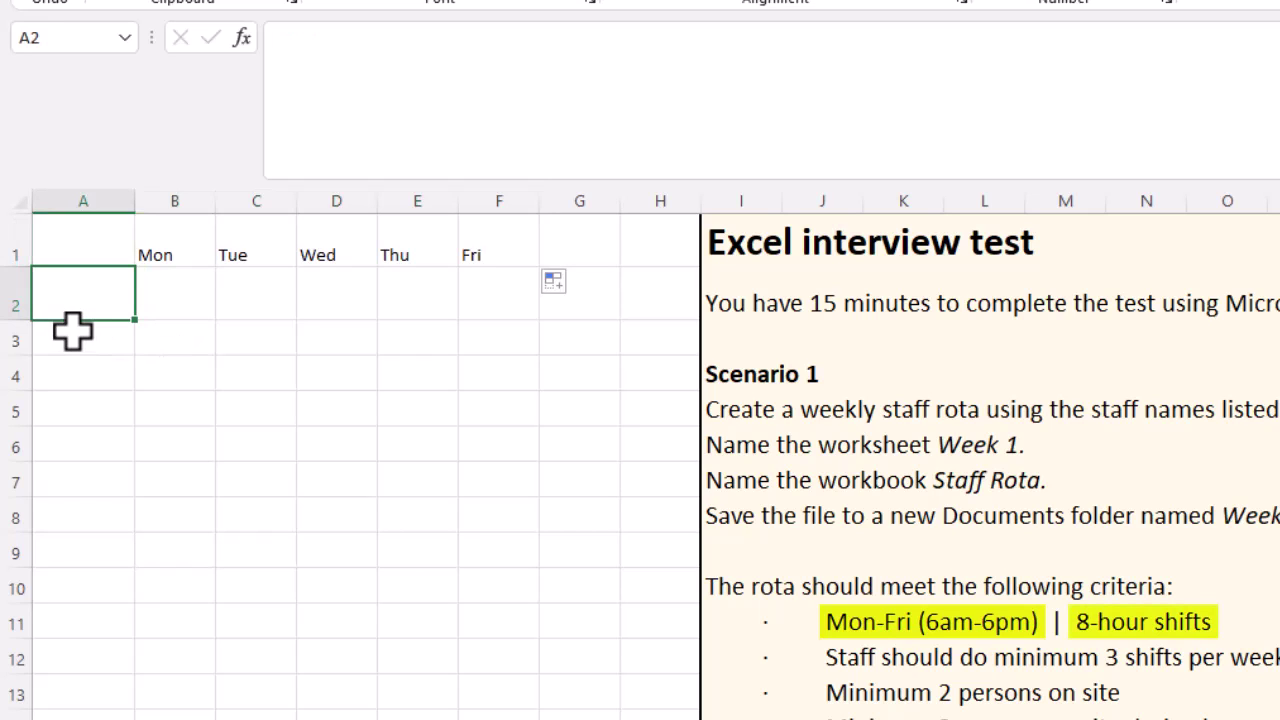
pyautogui.write('6')
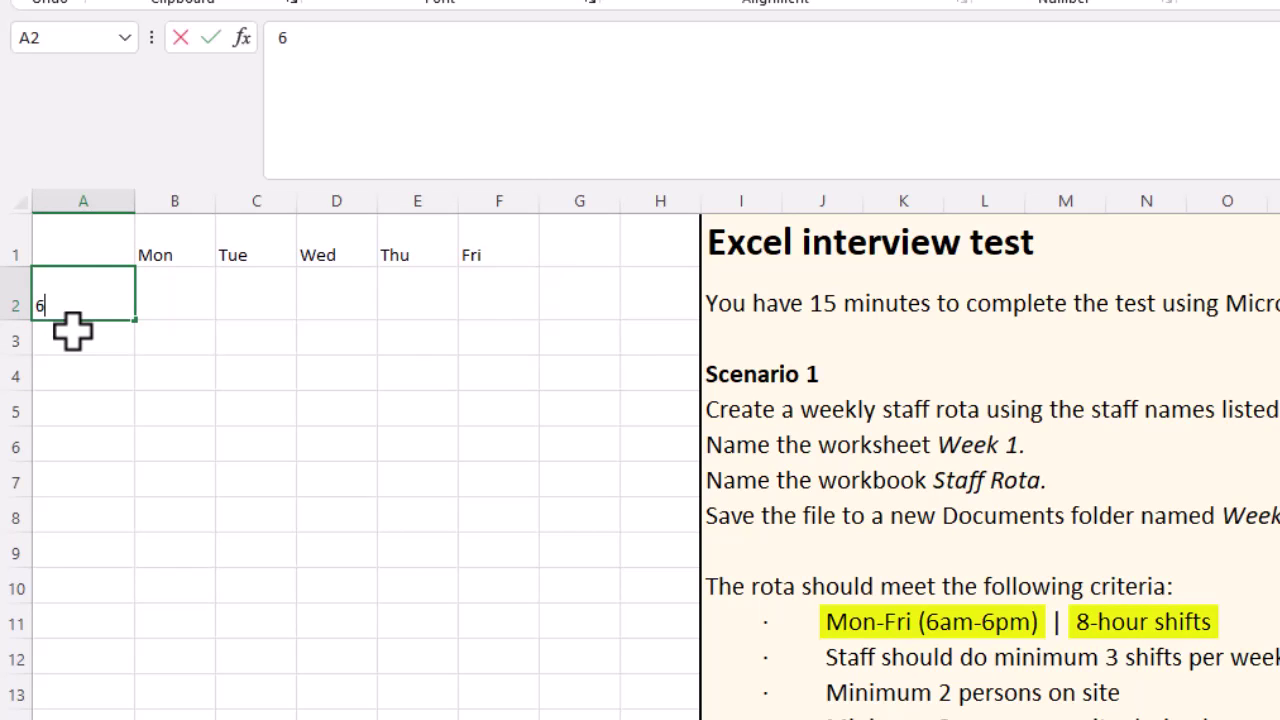
pyautogui.write('am - 2pm')
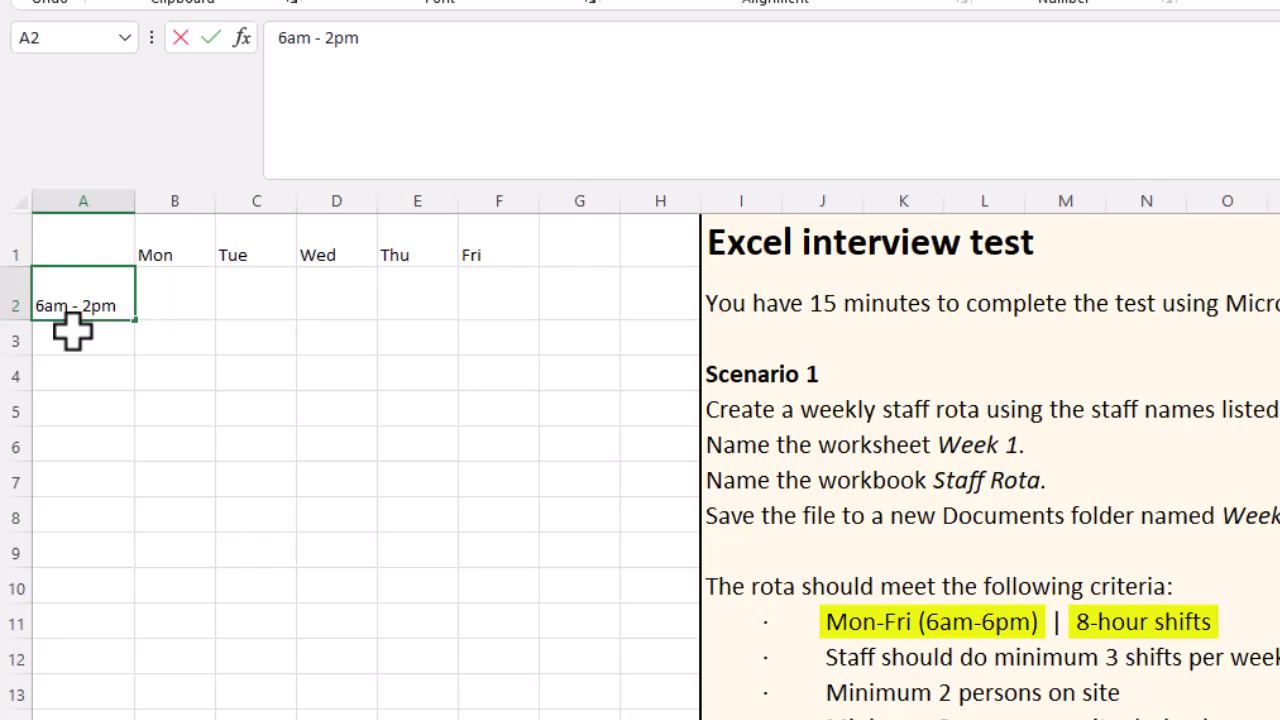
pyautogui.press('Return')
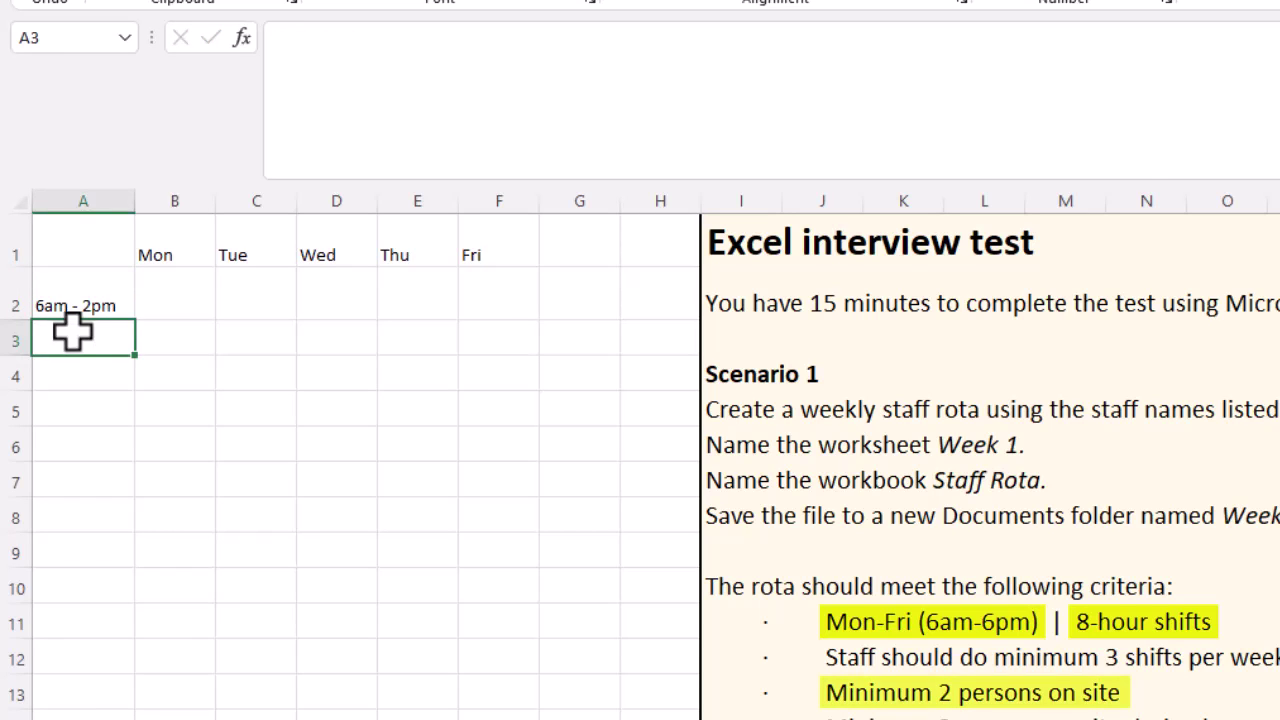
pyautogui.click(172, 293)
pyautogui.click(174, 334)
pyautogui.click(177, 304)
pyautogui.click(177, 340)
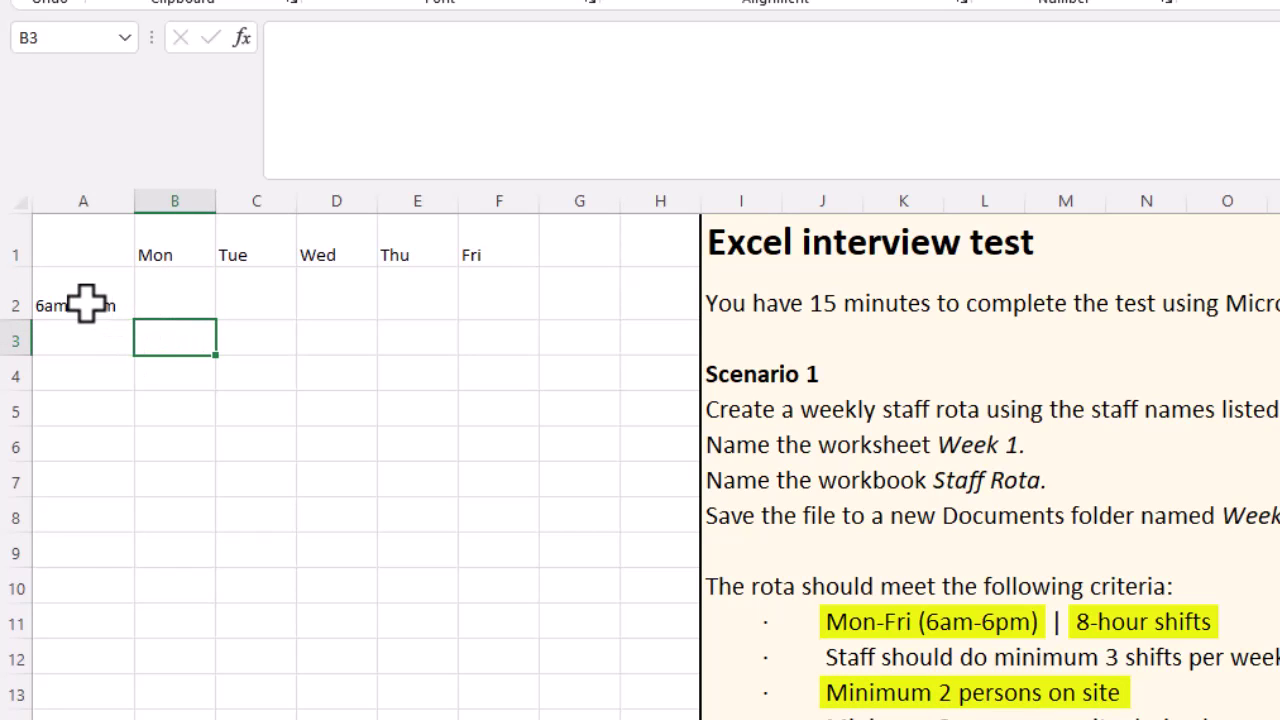
pyautogui.moveTo(85, 303); pyautogui.dragTo(89, 331)
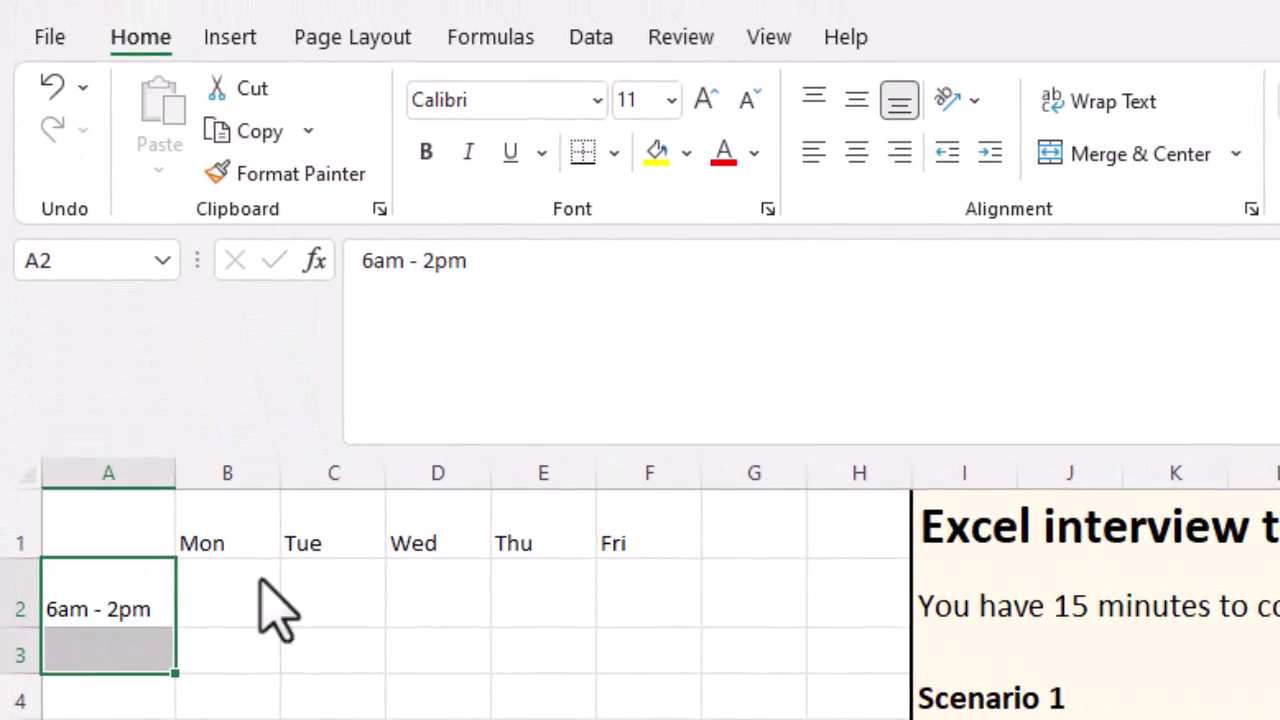
# - Merge A2:A3 with Merge Cells and middle-align the 6am - 2pm label
pyautogui.click(1238, 155)
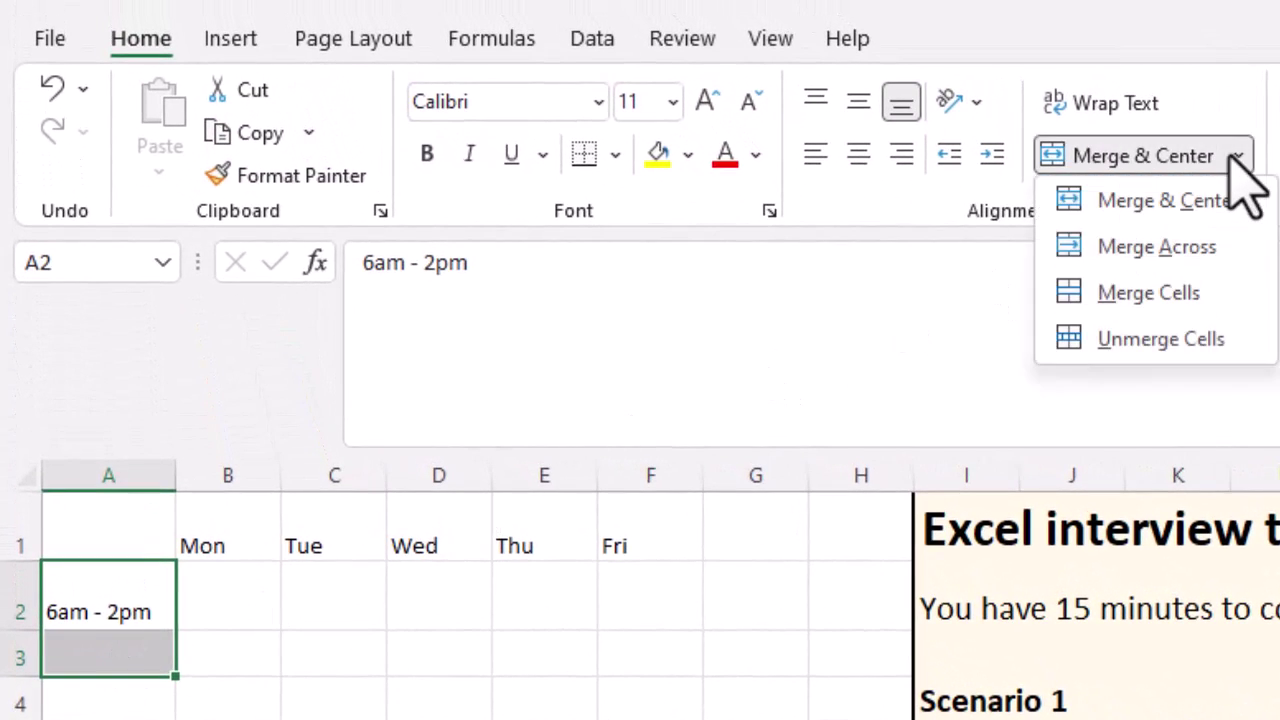
pyautogui.click(1234, 284)
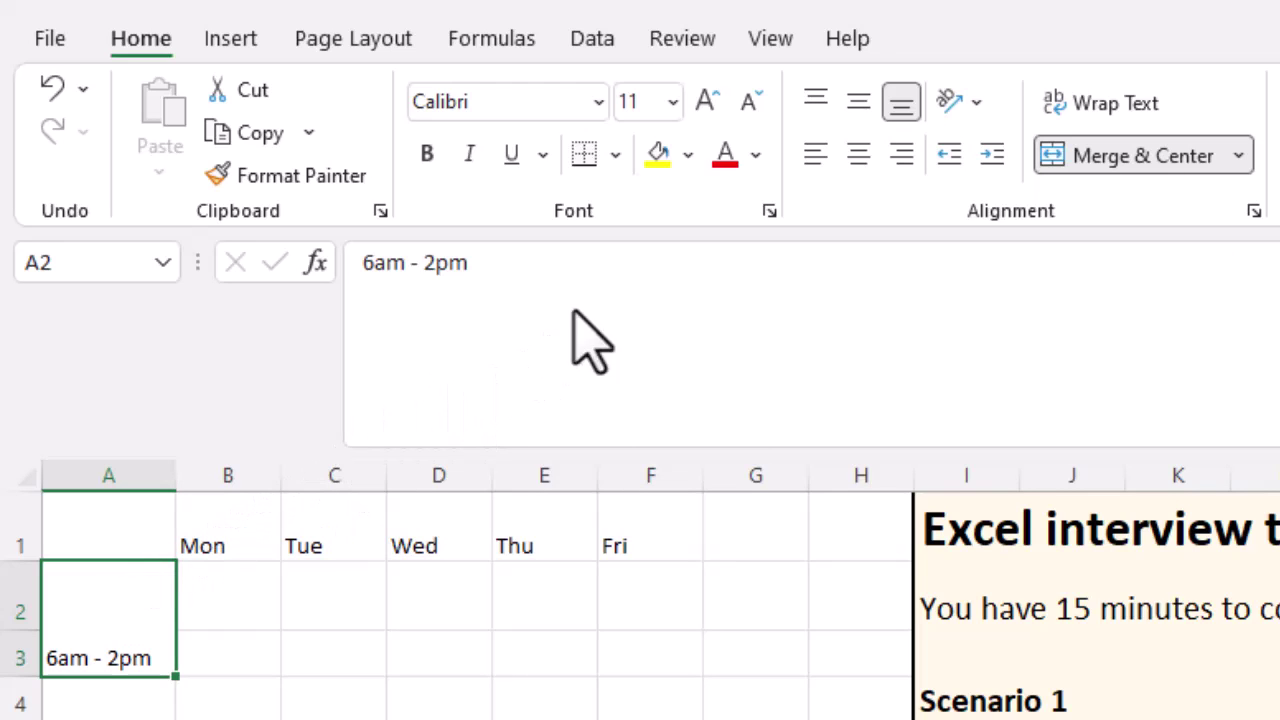
pyautogui.click(858, 103)
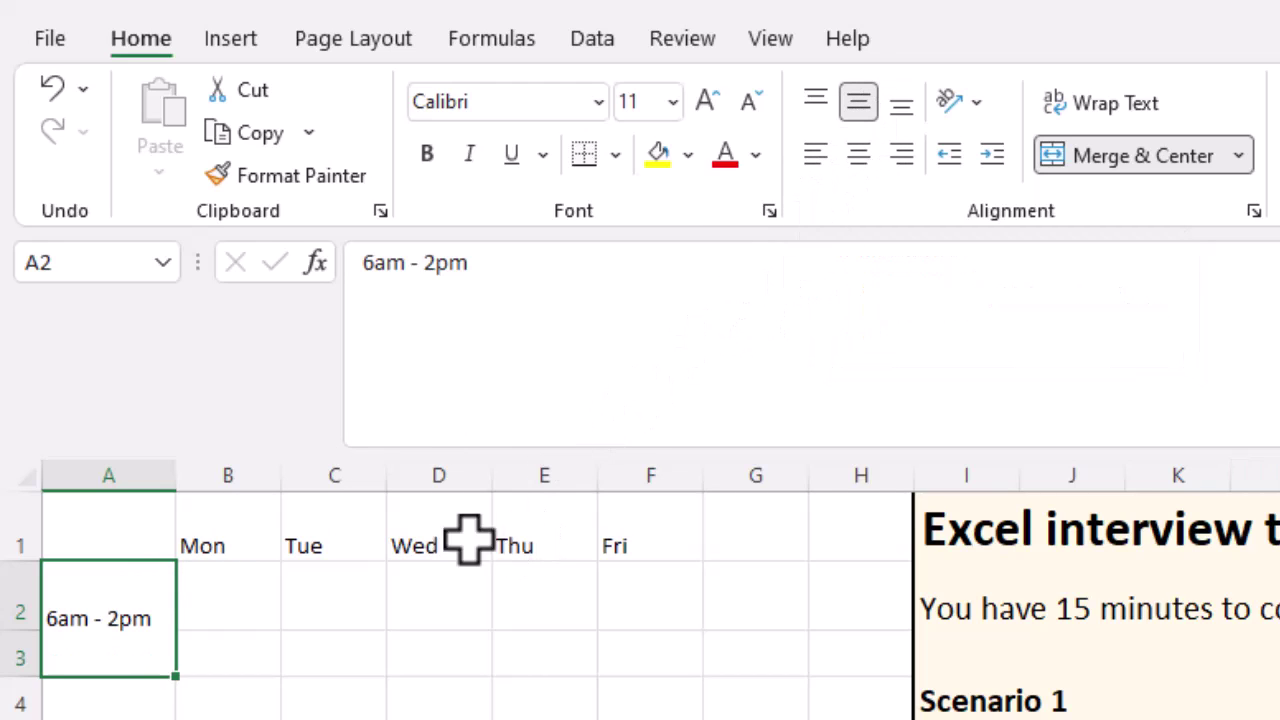
pyautogui.click(116, 700)
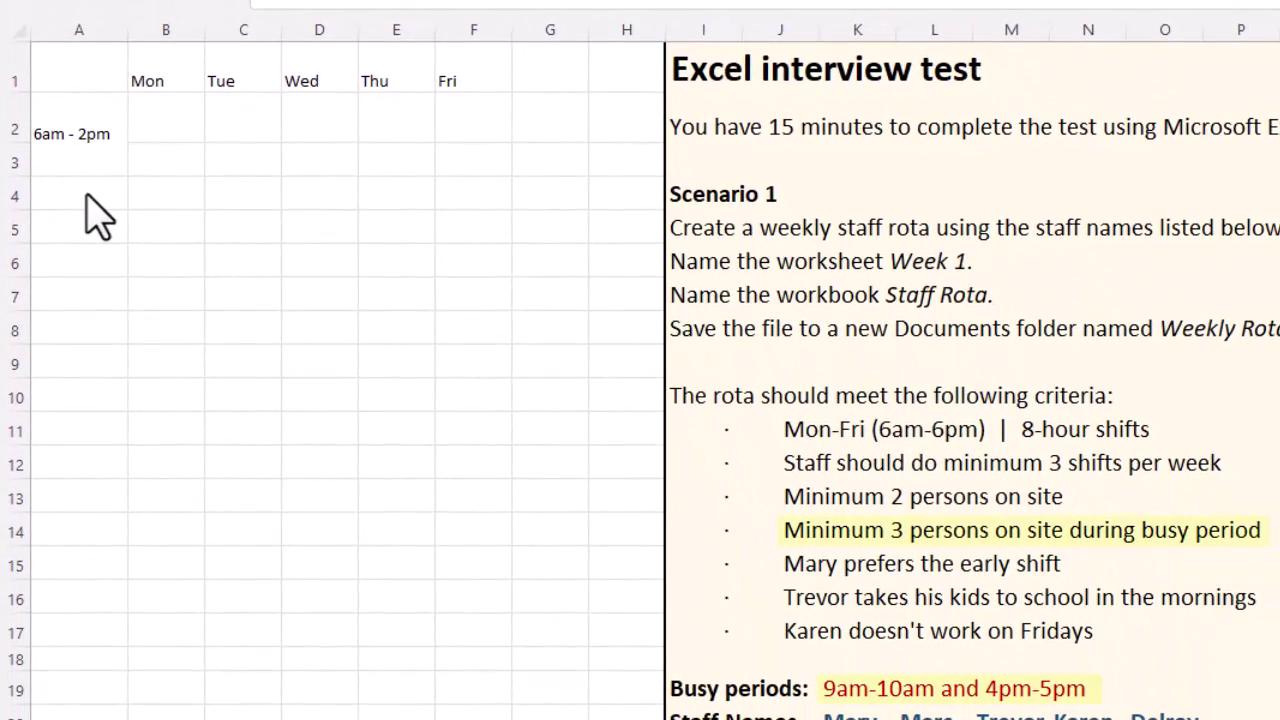
# - Enter 9am - 5pm in A4 and 10am - 6pm in A6, then select A4:A5
pyautogui.click(86, 193)
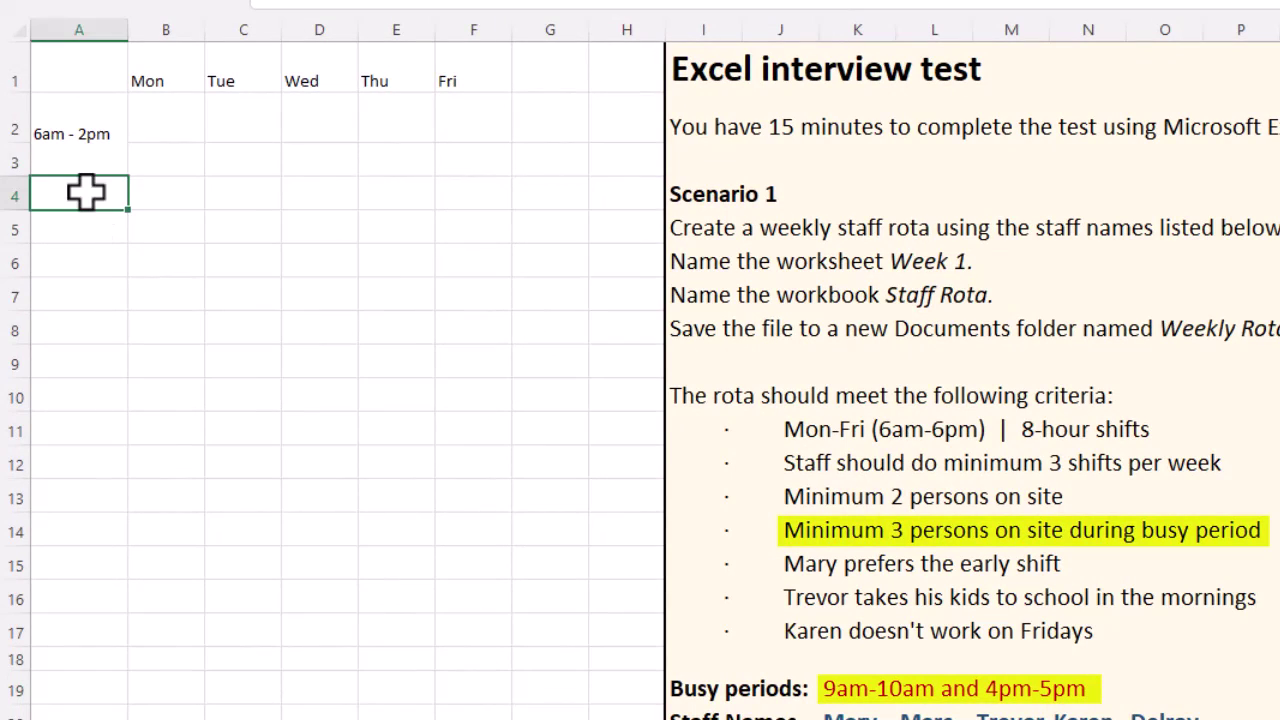
pyautogui.write('9a')
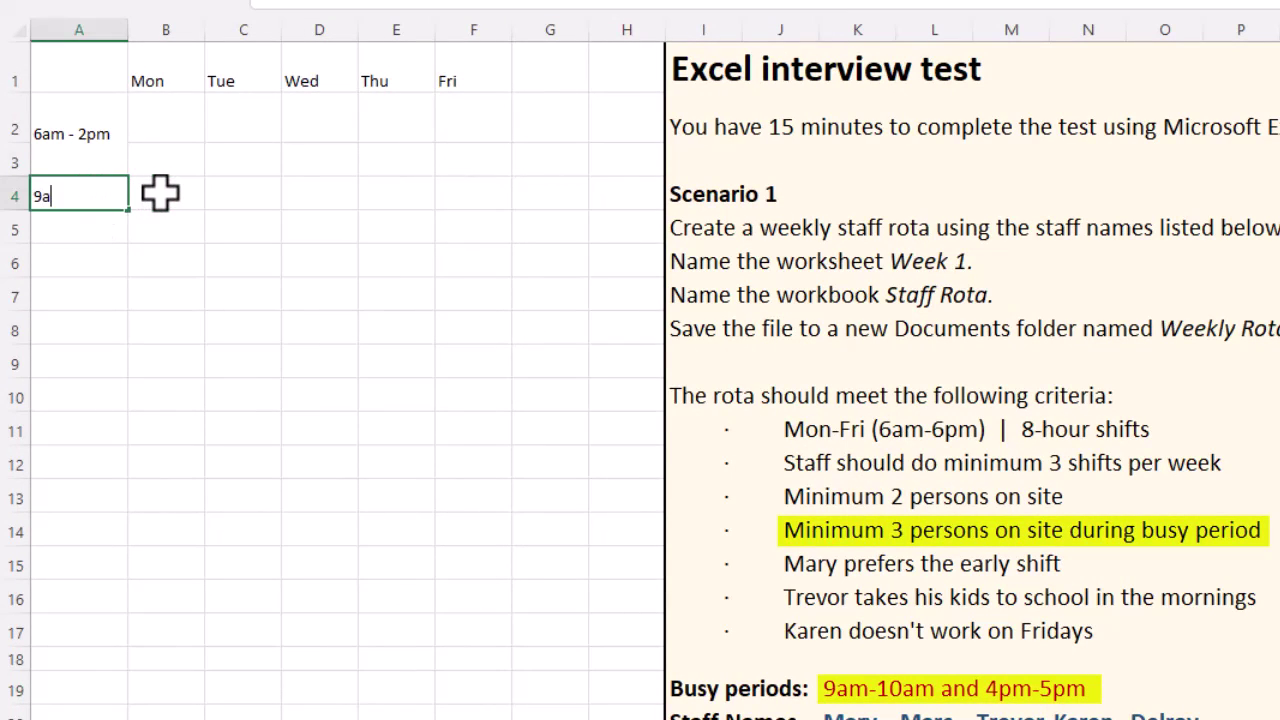
pyautogui.write('m -')
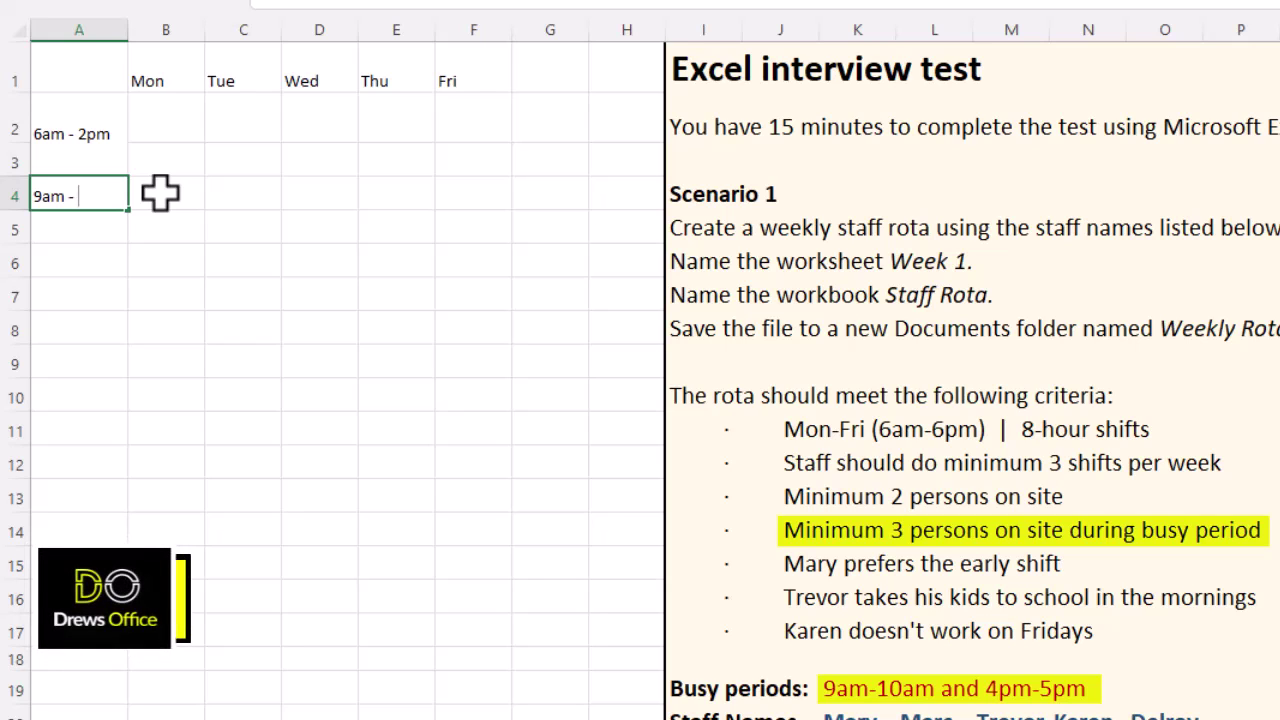
pyautogui.write(' 5pm')
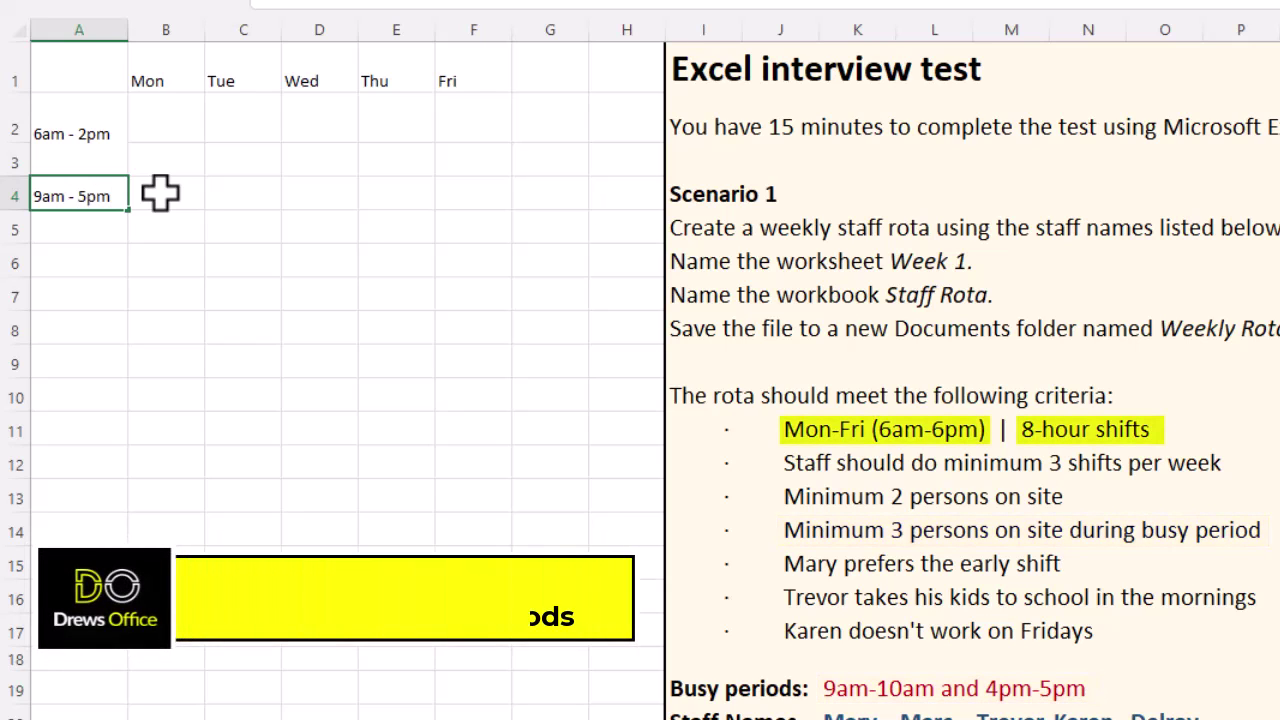
pyautogui.press('Return')
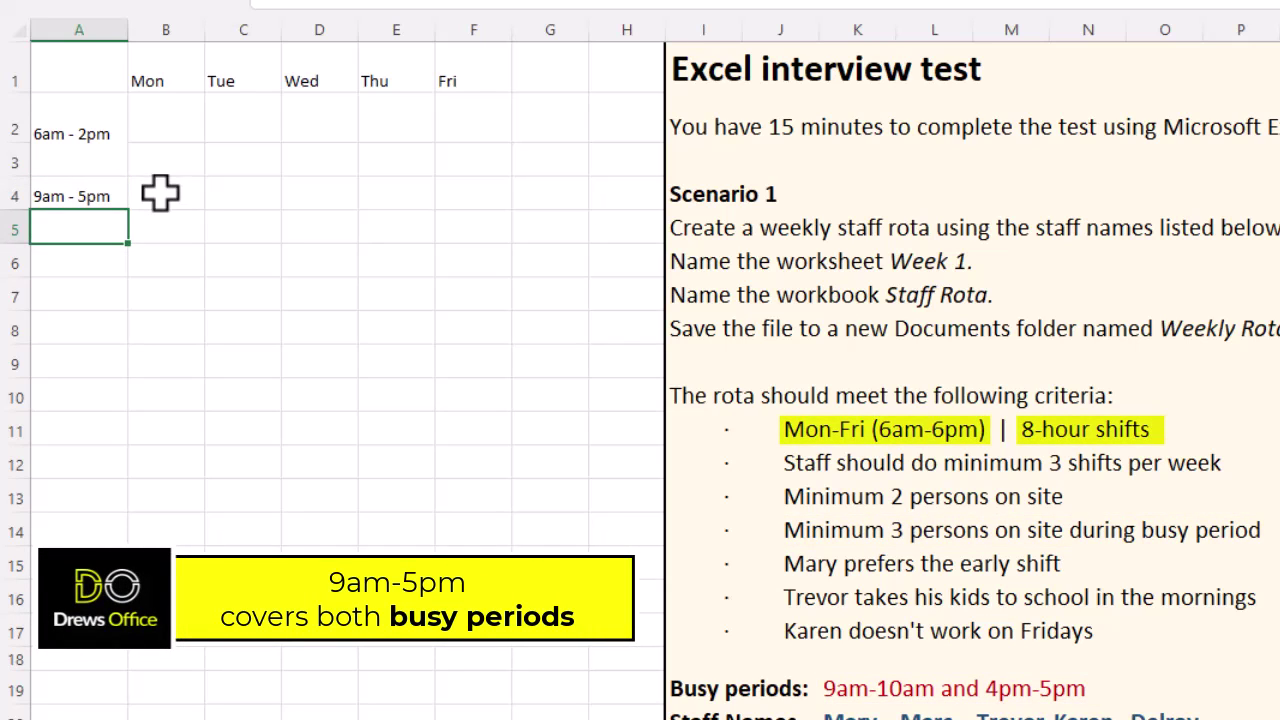
pyautogui.click(90, 260)
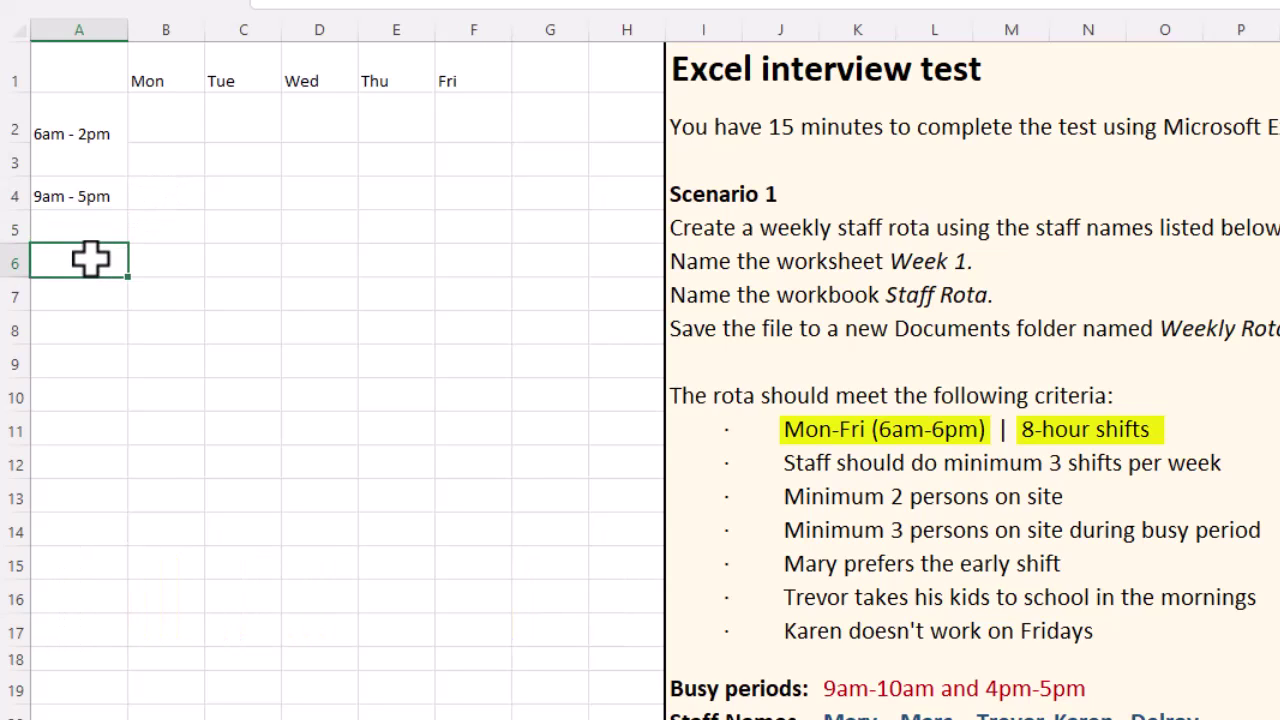
pyautogui.write('10')
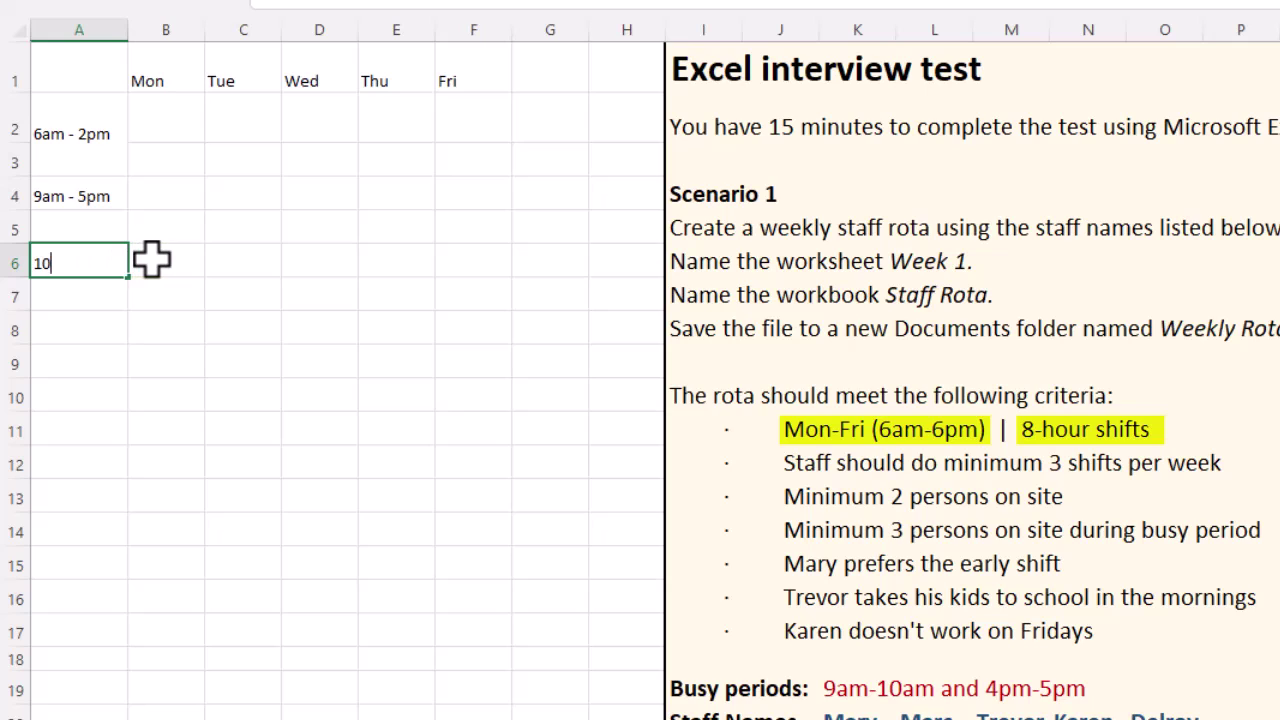
pyautogui.write('am - 6pm')
pyautogui.press('Return')
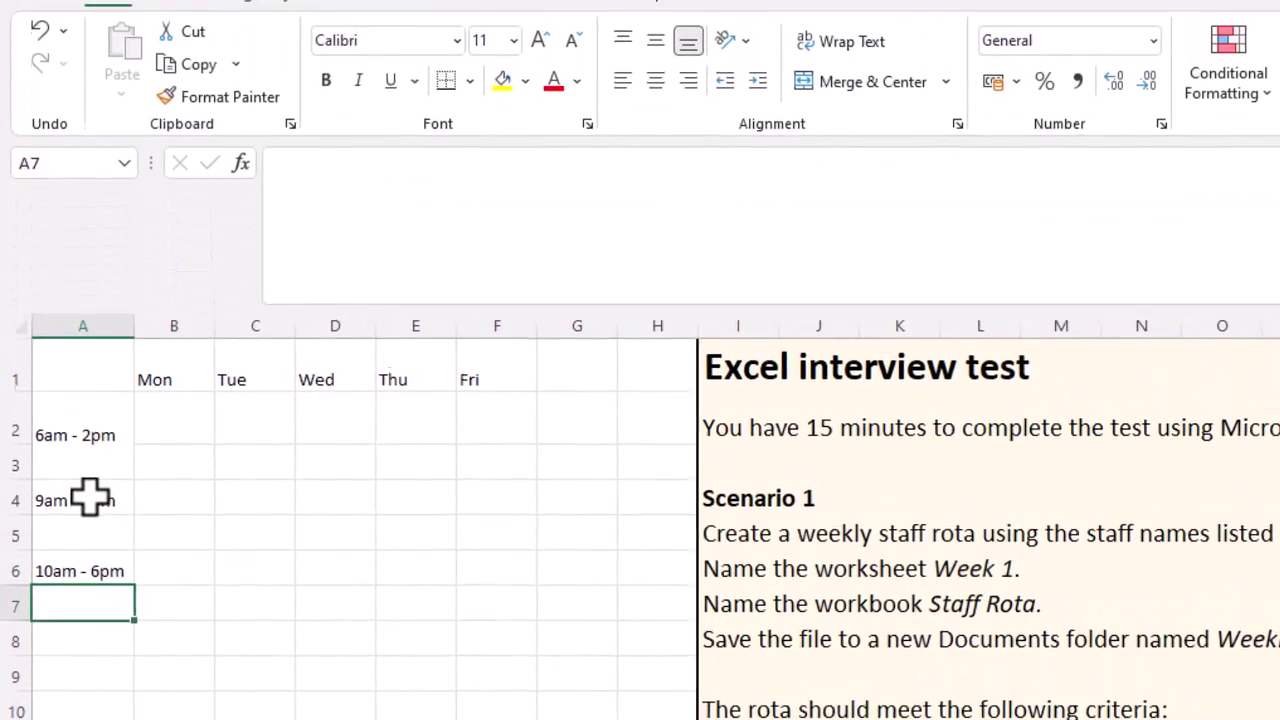
pyautogui.moveTo(90, 370); pyautogui.dragTo(90, 404)
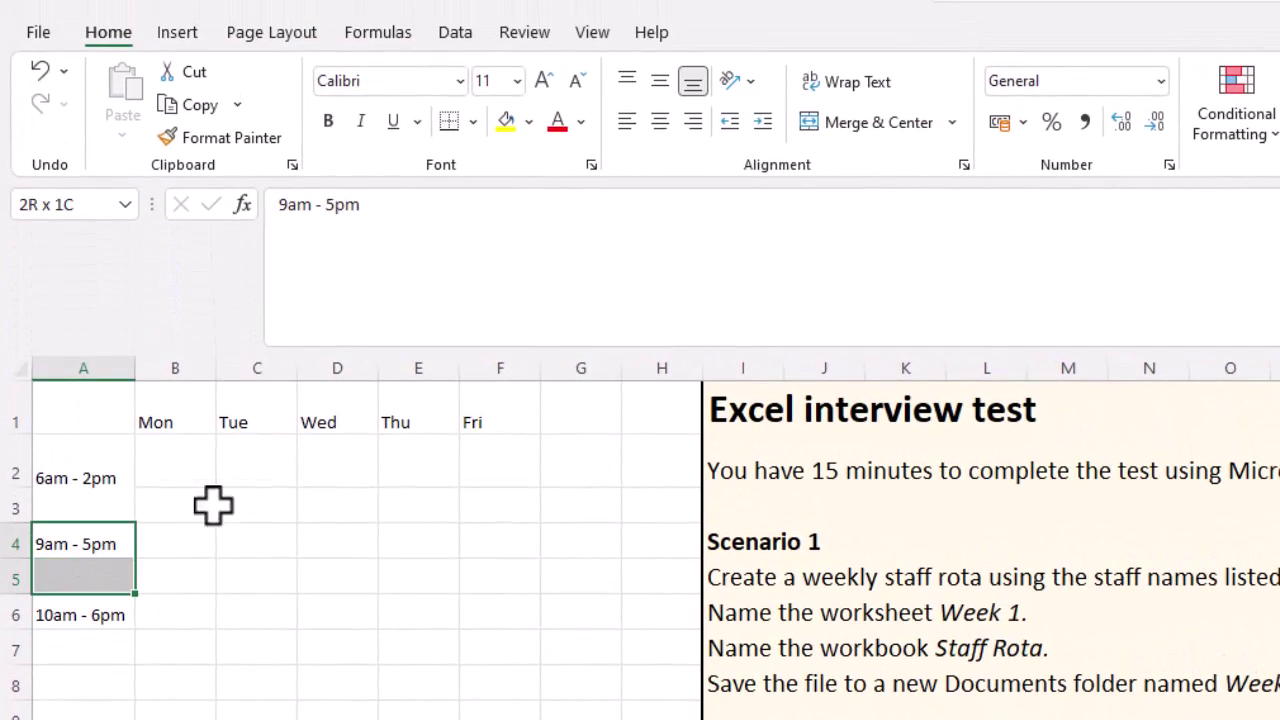
# - Merge A4:A5 and A6:A7, vertically centring the 9am - 5pm and 10am - 6pm labels
pyautogui.click(950, 123)
pyautogui.click(940, 226)
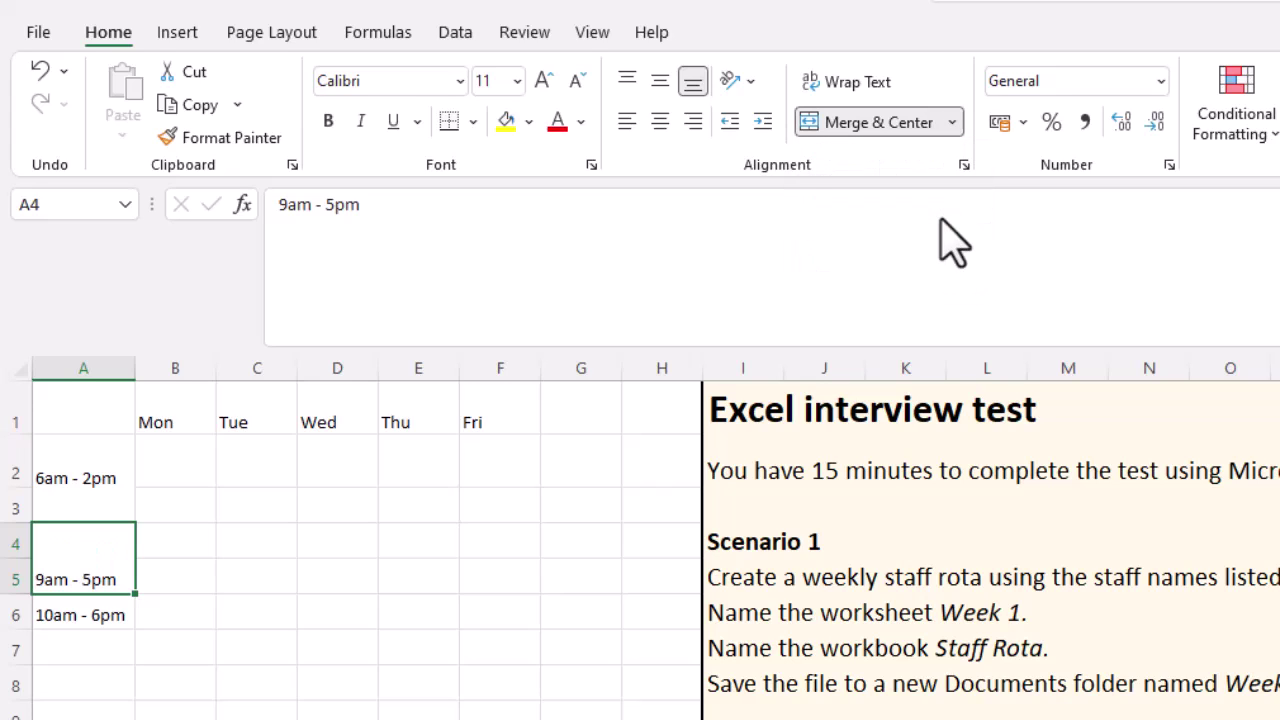
pyautogui.click(661, 82)
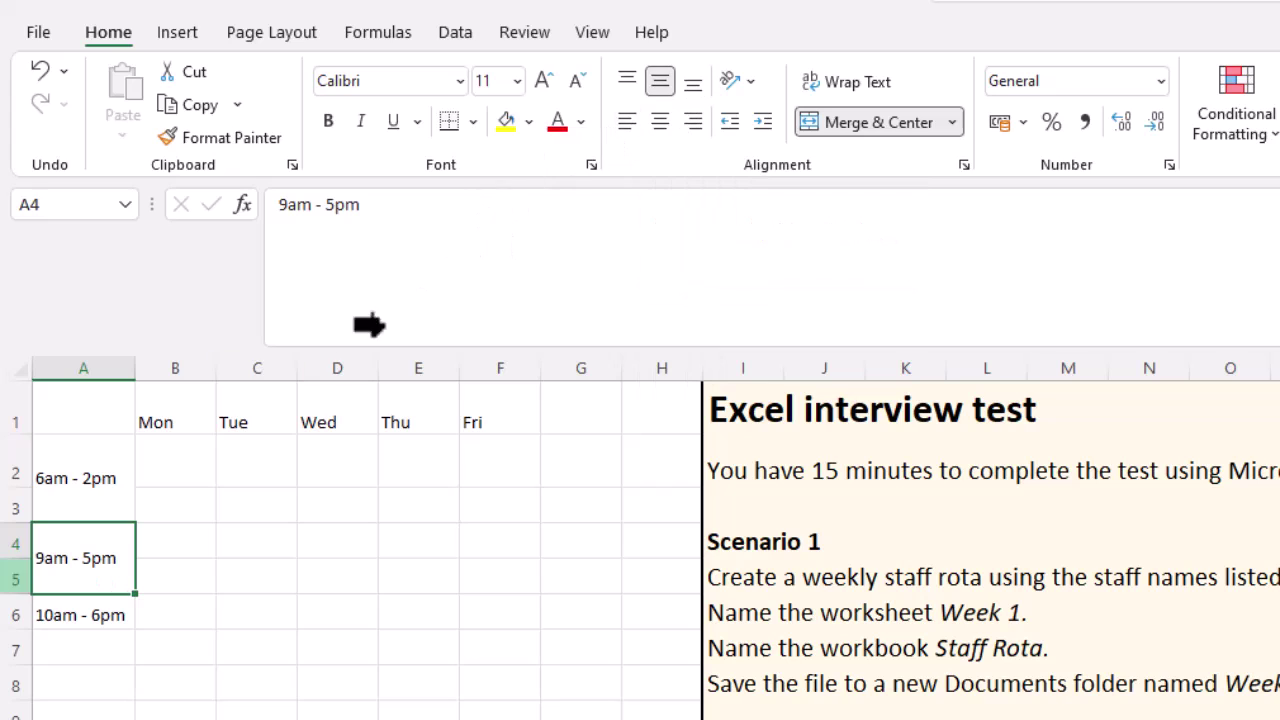
pyautogui.moveTo(94, 623); pyautogui.dragTo(94, 648)
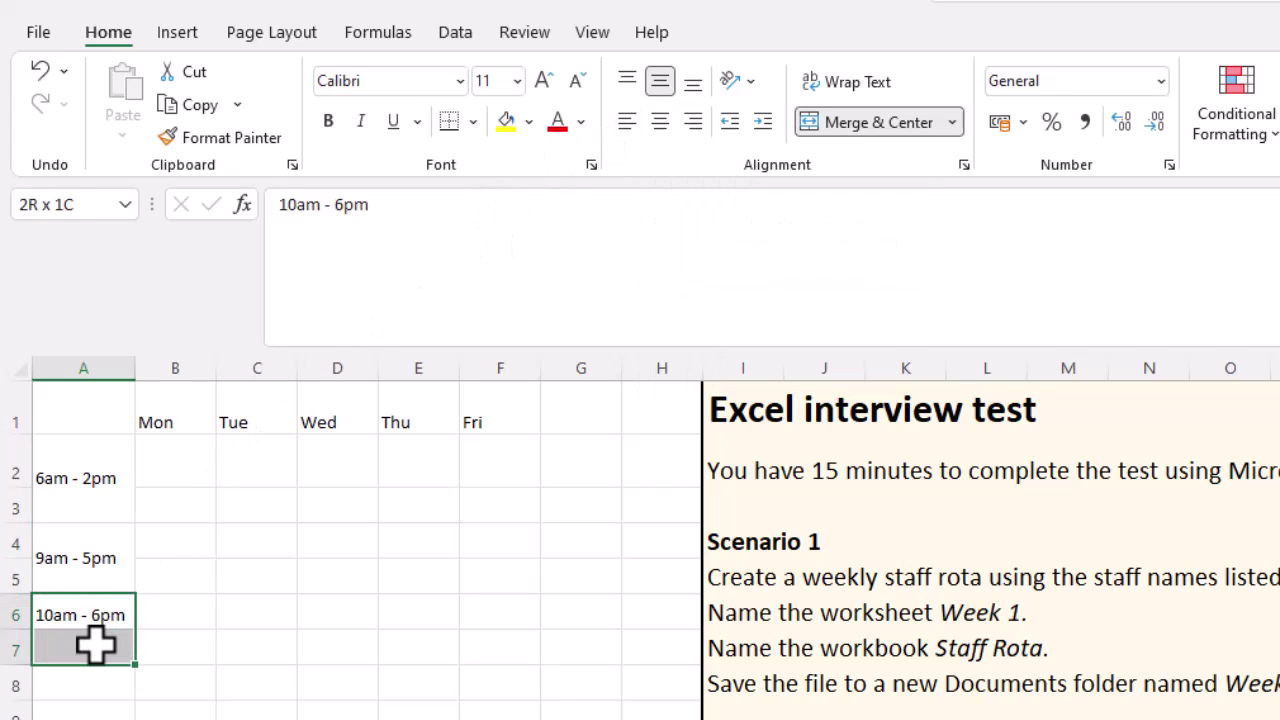
pyautogui.click(952, 122)
pyautogui.click(950, 230)
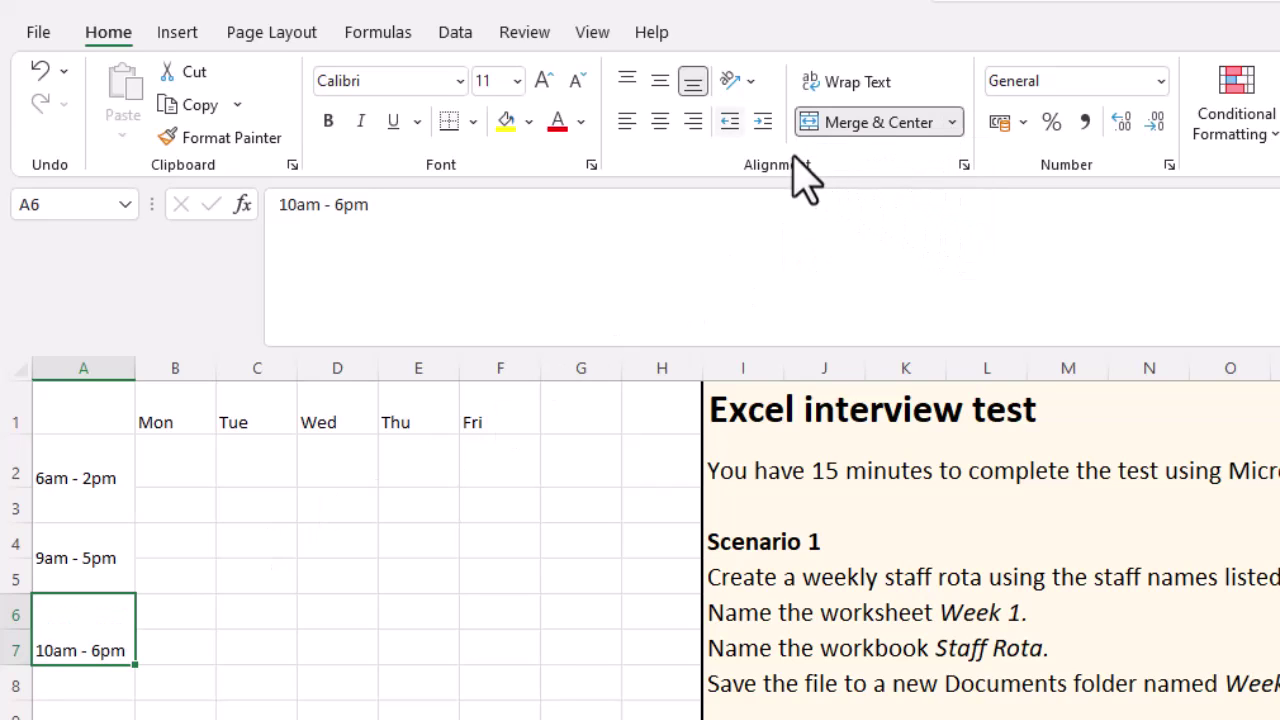
pyautogui.click(660, 80)
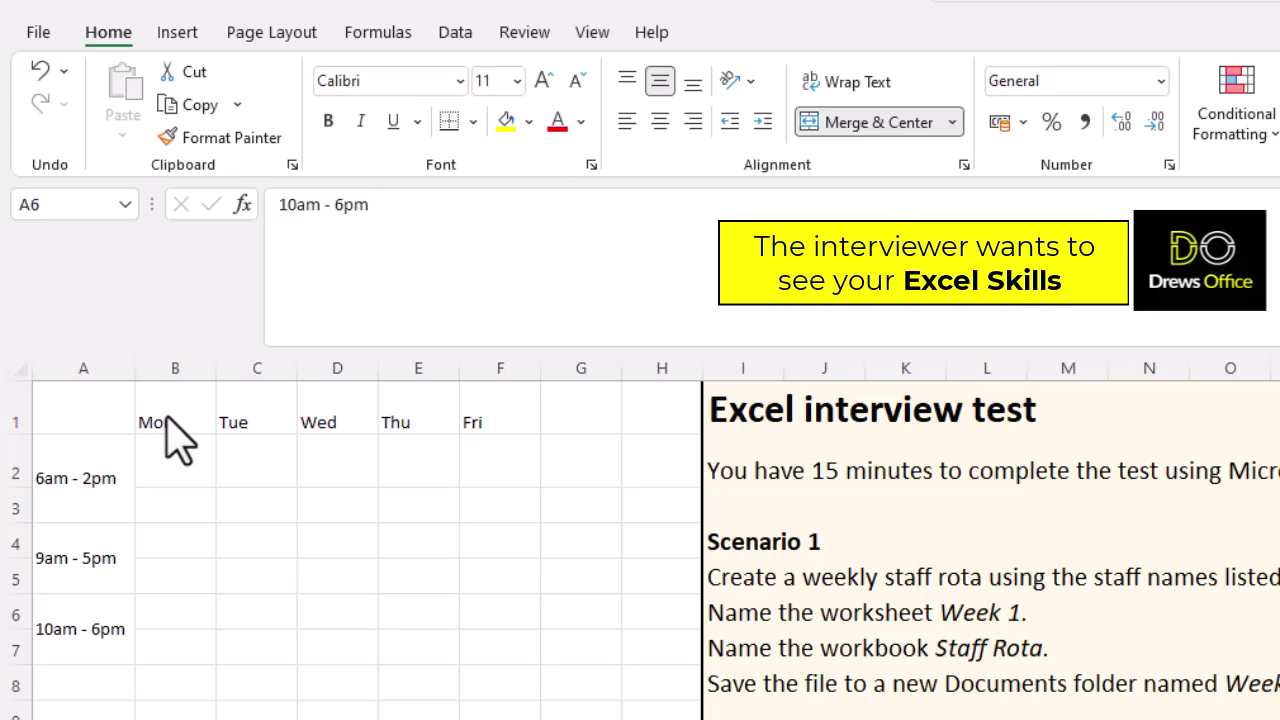
# - Make the Mon–Fri headers and shift time cells bold with a yellow fill
pyautogui.click(166, 413)
pyautogui.moveTo(168, 414); pyautogui.dragTo(480, 409)
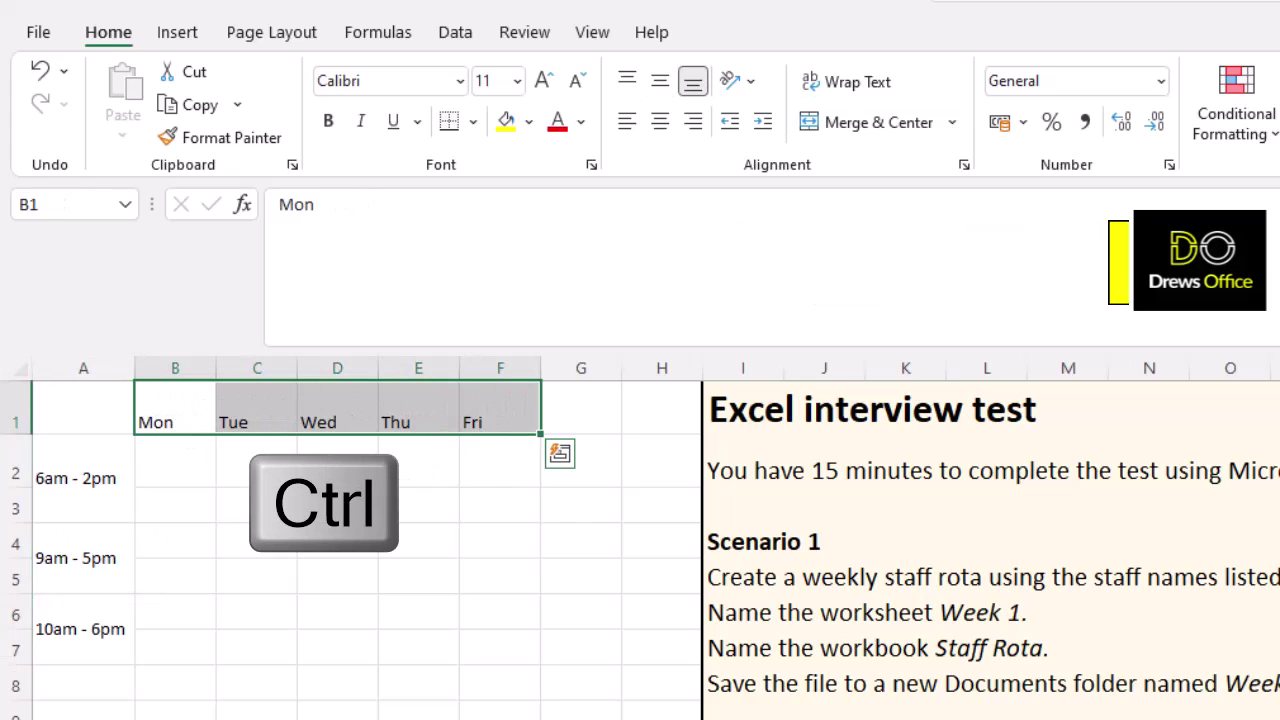
pyautogui.moveTo(66, 630); pyautogui.dragTo(73, 480)
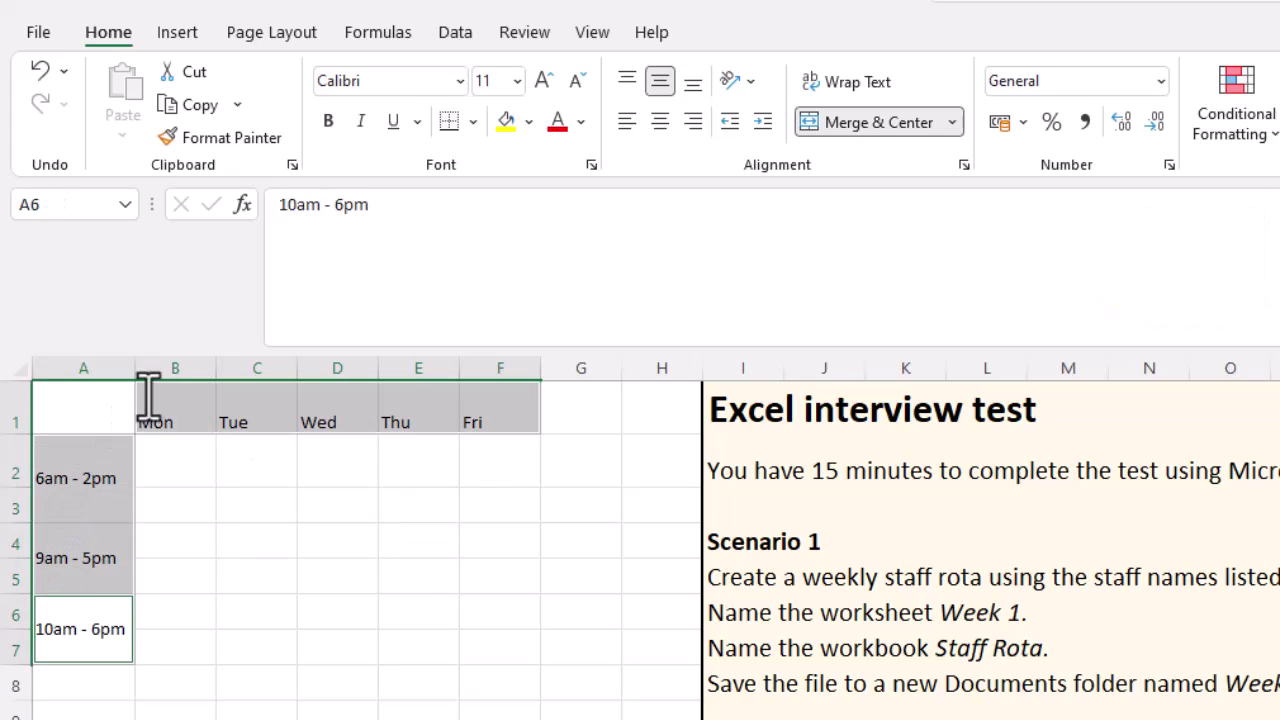
pyautogui.click(329, 122)
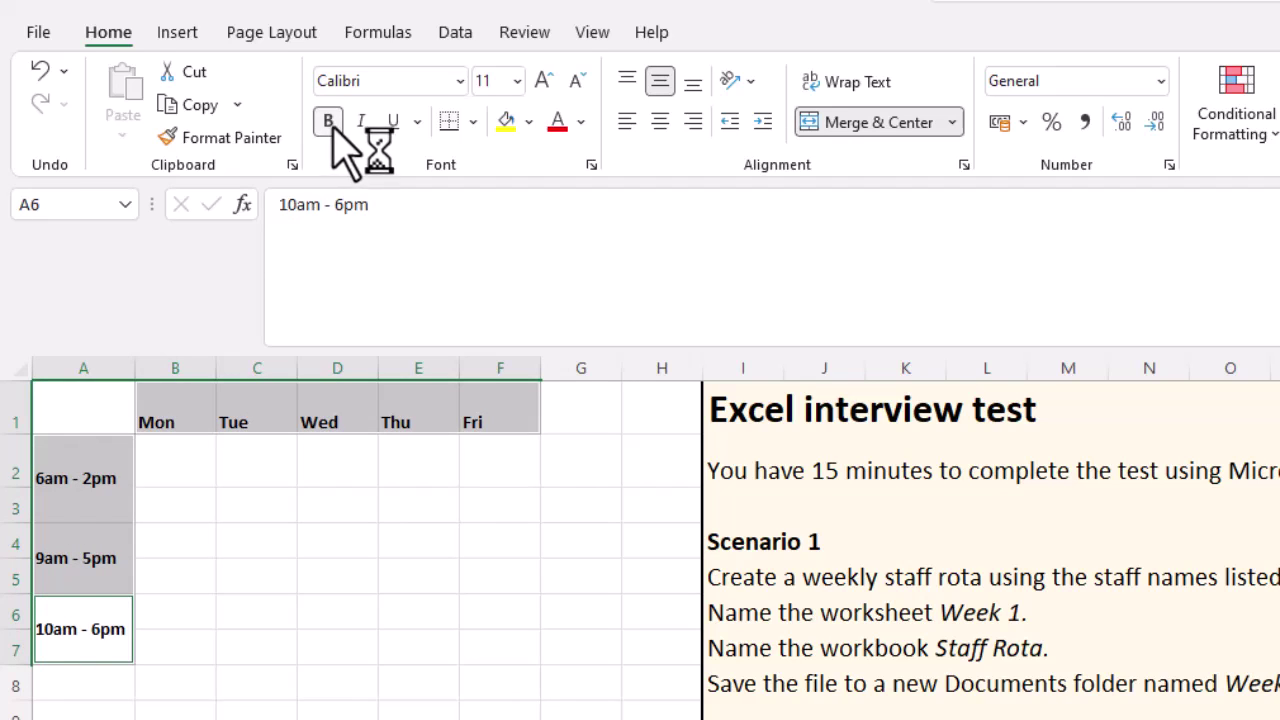
pyautogui.click(507, 122)
# - Add All Borders to the headers and shift cells, then begin a staff name in B2
pyautogui.click(175, 683)
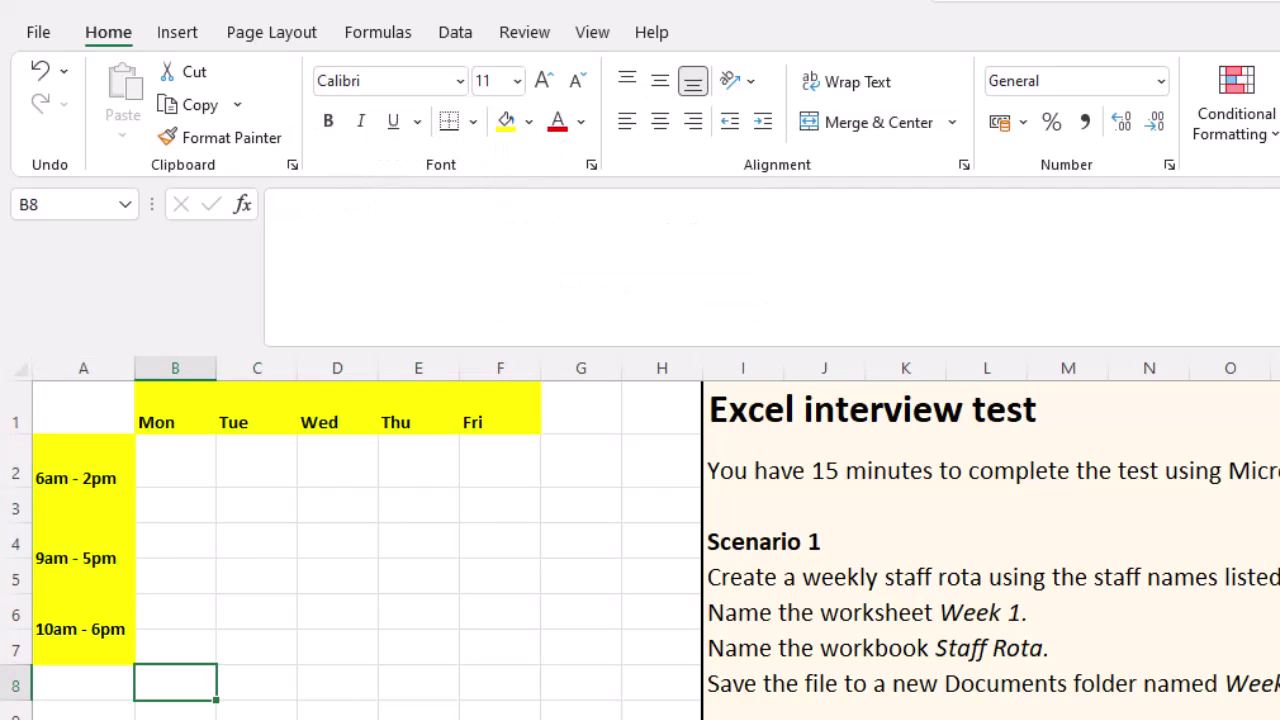
pyautogui.click(65, 640)
pyautogui.moveTo(65, 640); pyautogui.dragTo(61, 490)
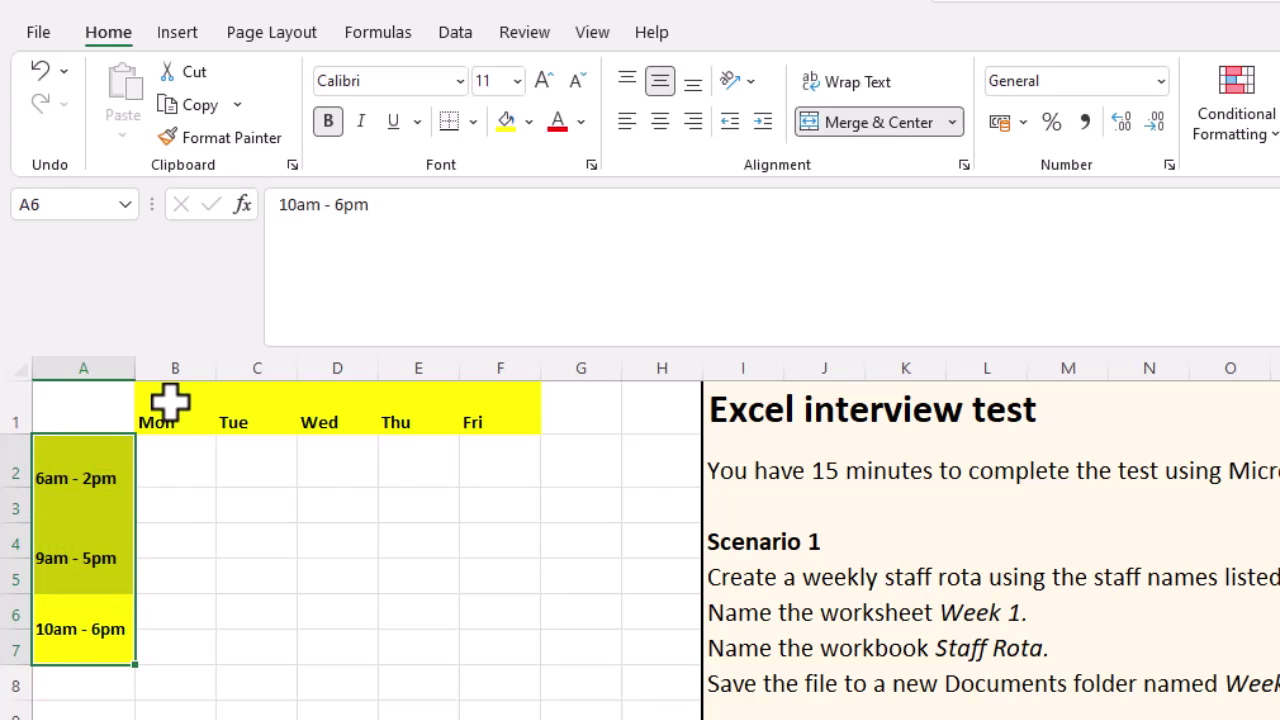
pyautogui.moveTo(170, 402); pyautogui.dragTo(493, 405)
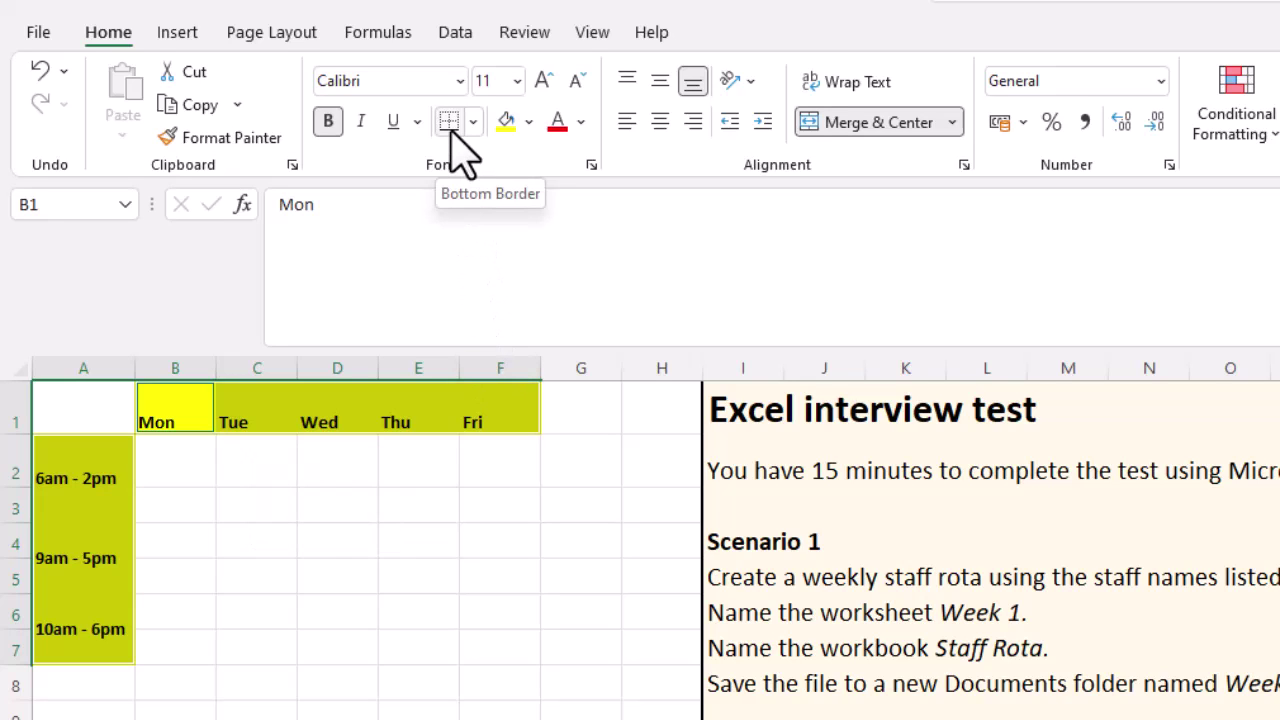
pyautogui.click(473, 122)
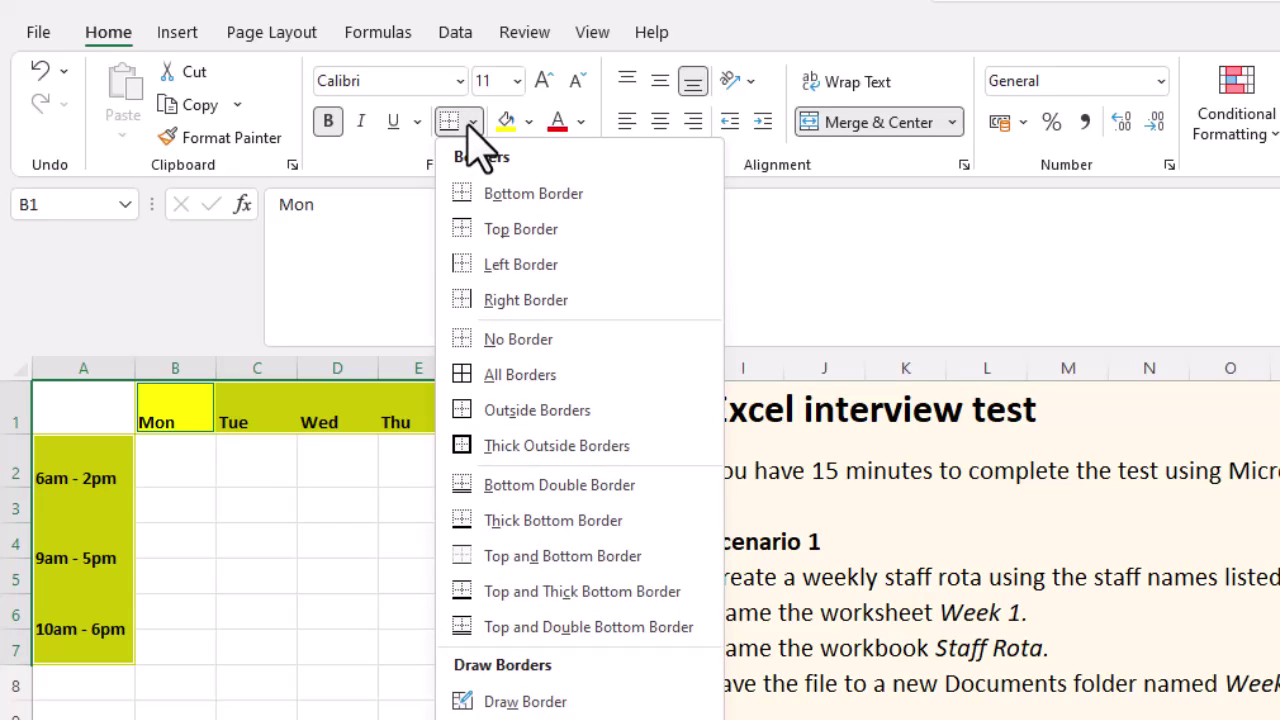
pyautogui.click(572, 380)
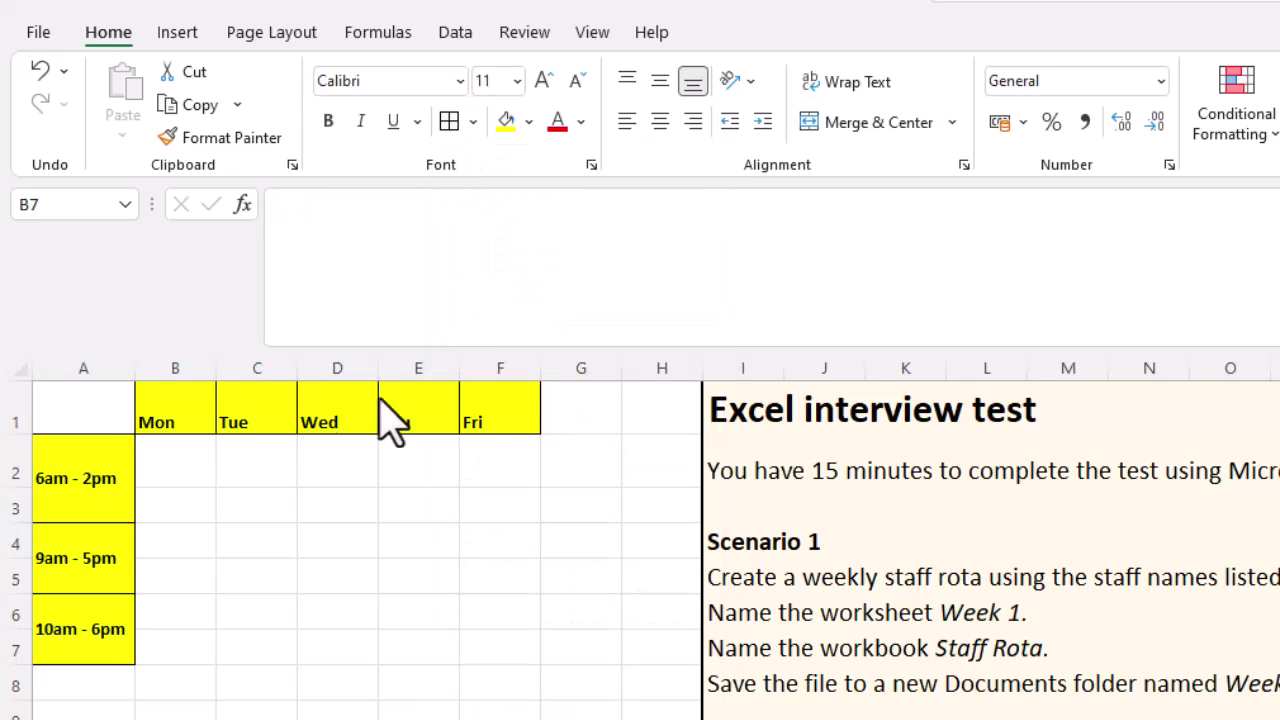
pyautogui.click(71, 405)
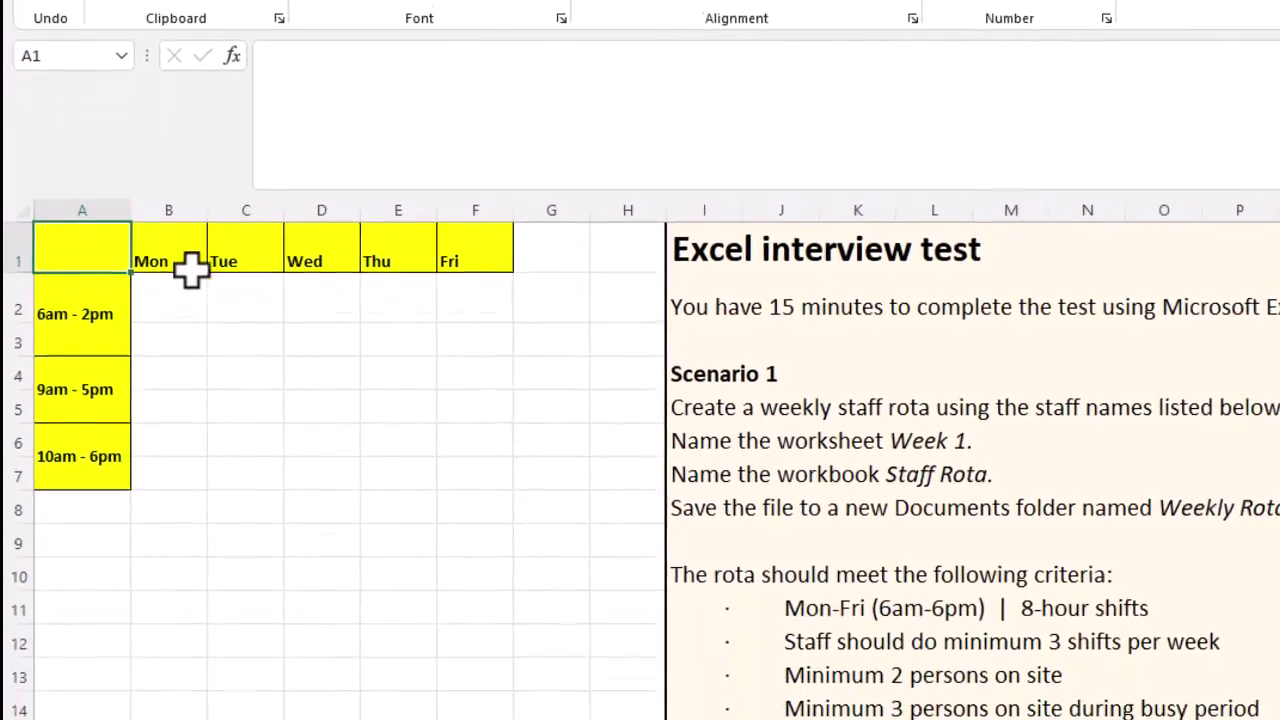
pyautogui.click(169, 462)
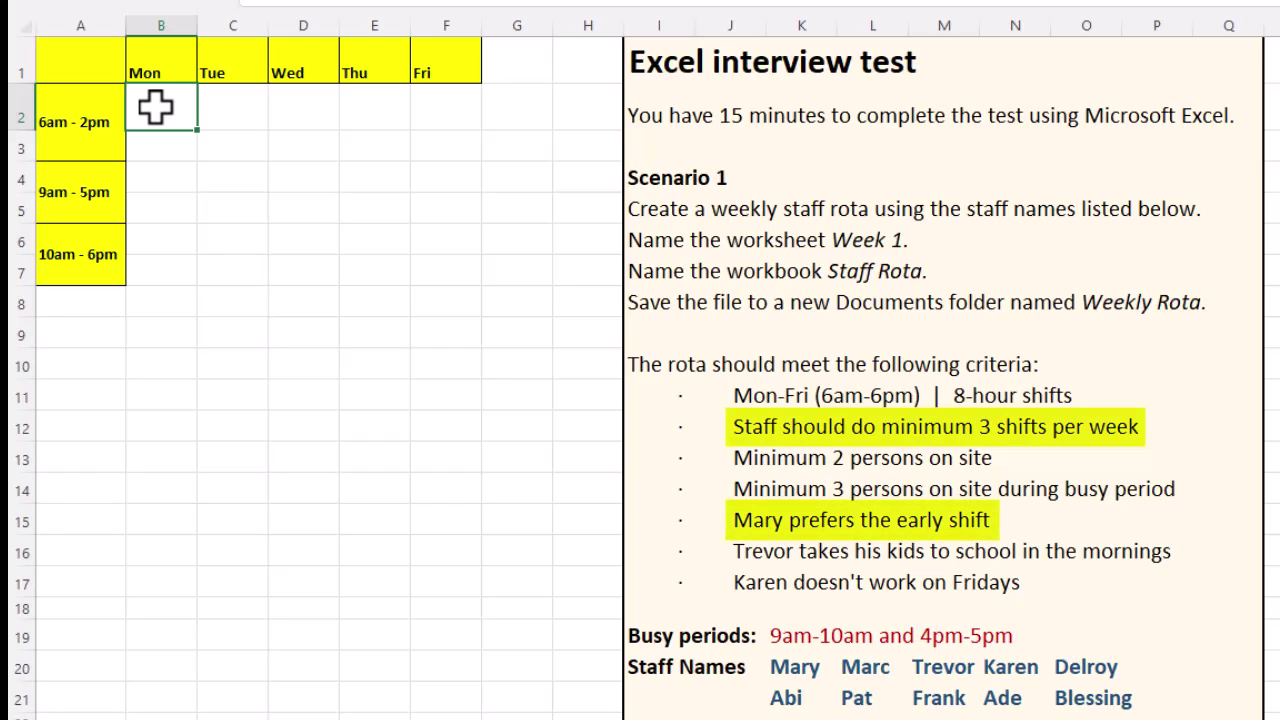
pyautogui.write('Mary')
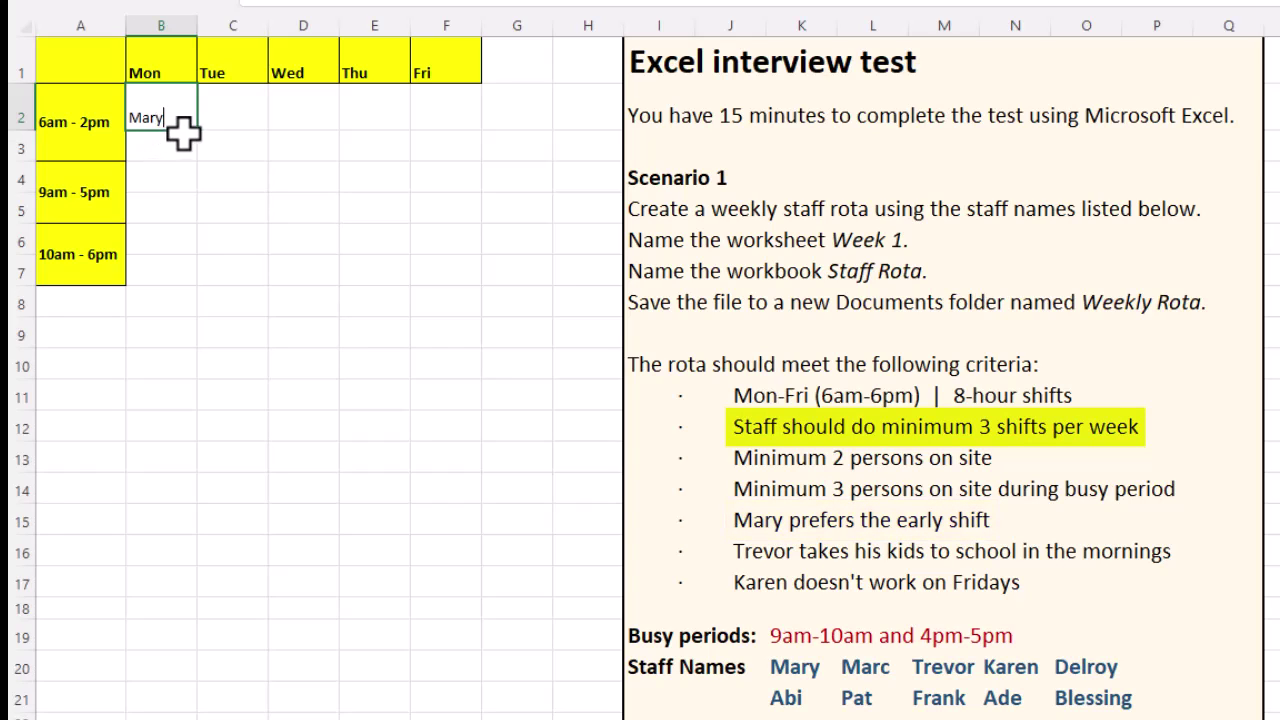
# - Copy the early-shift name to Tue–Wed and fill a 10am - 6pm staff name across B6:D6
pyautogui.moveTo(196, 140); pyautogui.dragTo(305, 128)
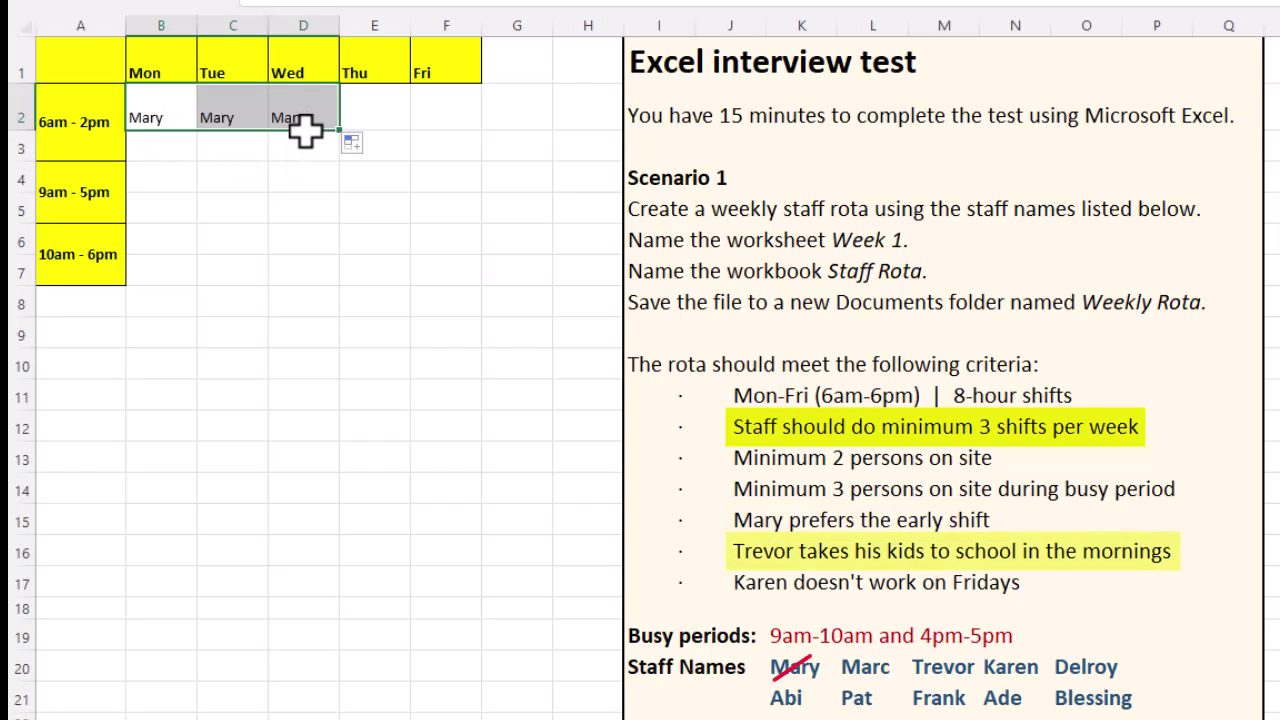
pyautogui.click(366, 112)
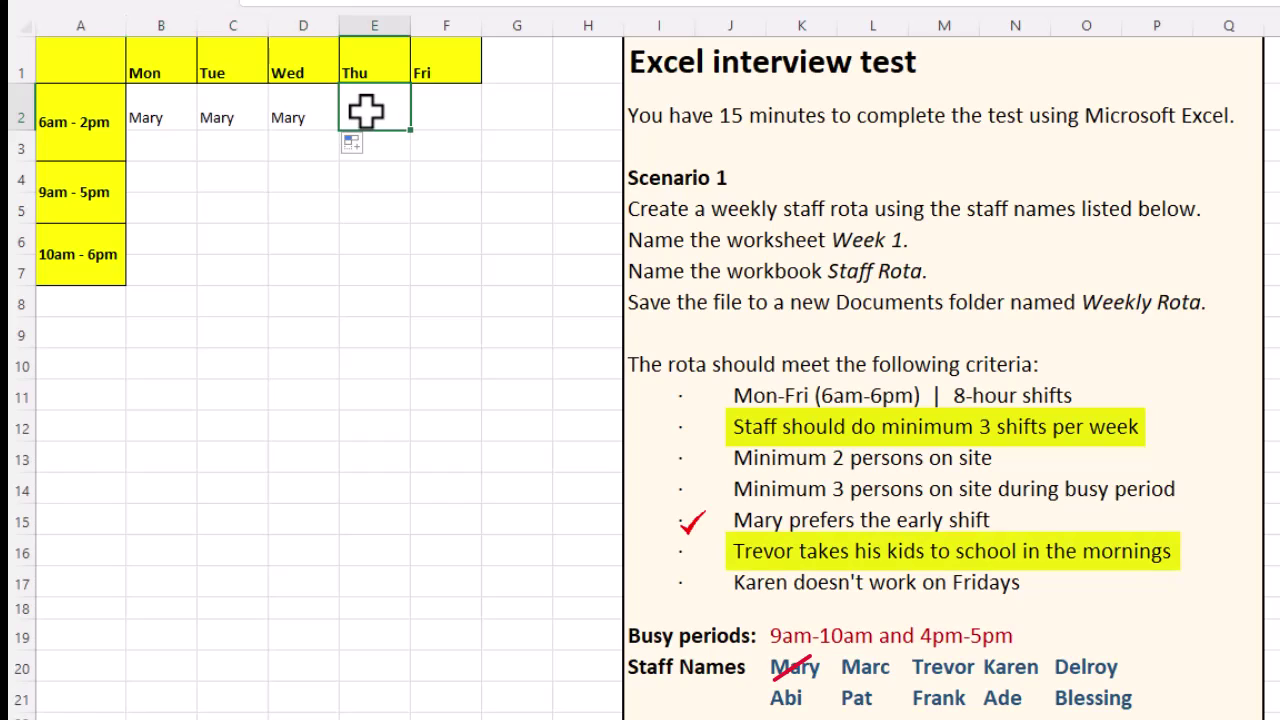
pyautogui.click(158, 250)
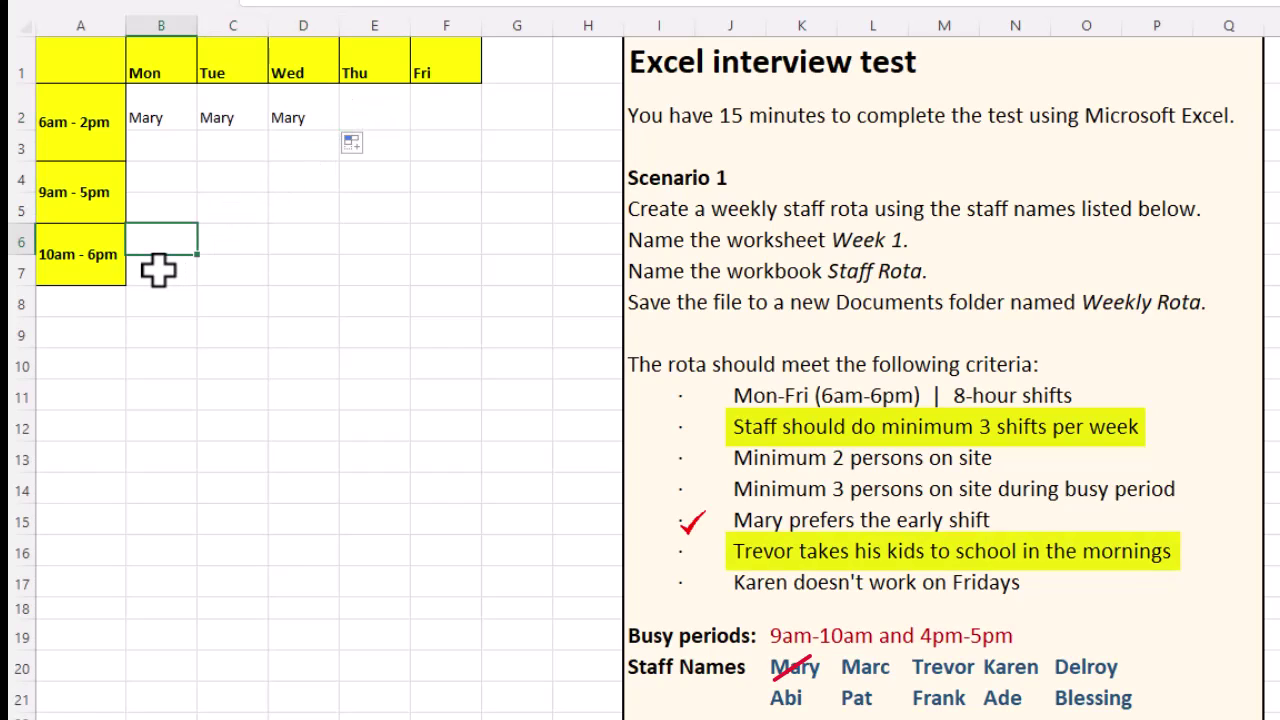
pyautogui.write('Trevor')
pyautogui.doubleClick(180, 245)
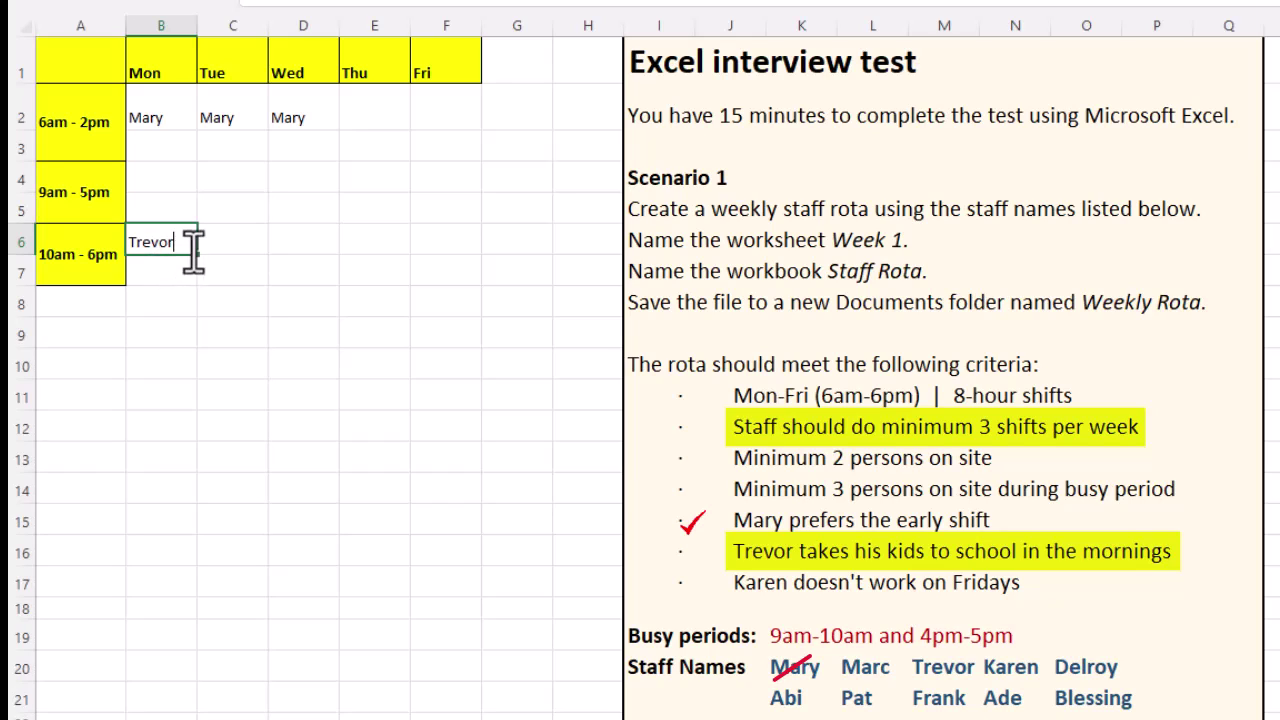
pyautogui.moveTo(199, 255); pyautogui.dragTo(323, 256)
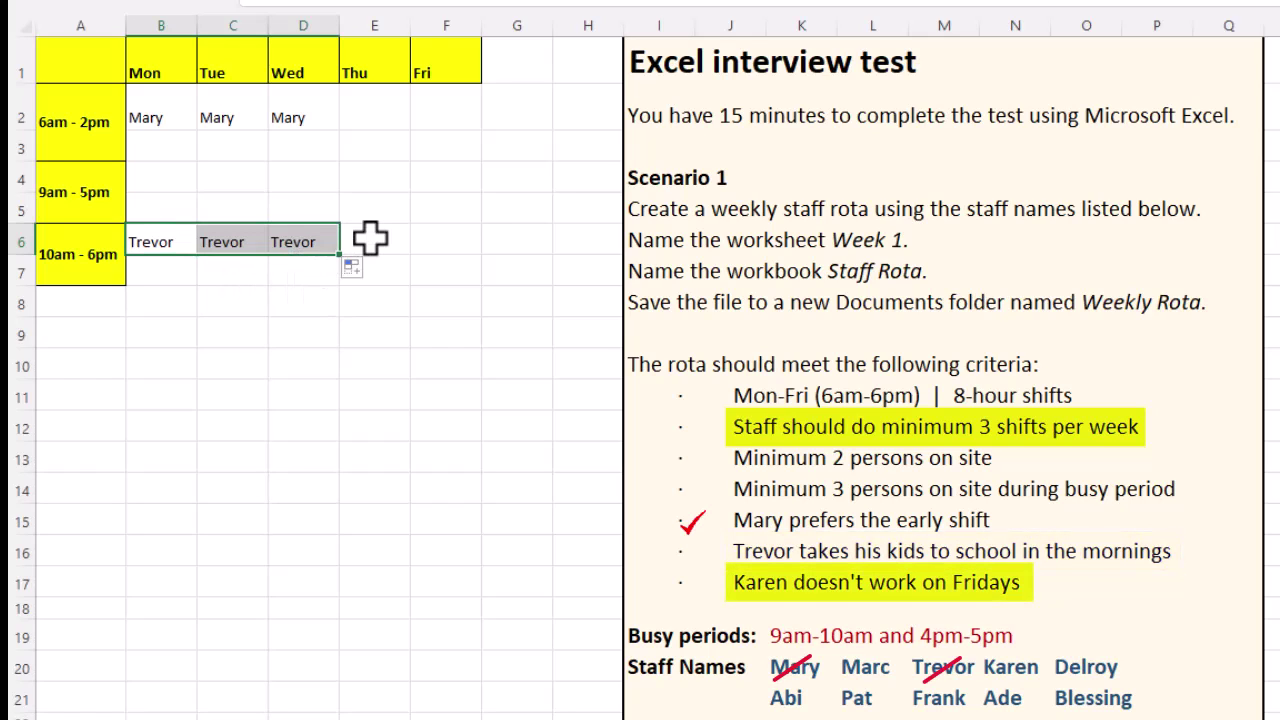
# - Enter a 9am - 5pm staff name in B4 and fill it through Wednesday
pyautogui.click(156, 205)
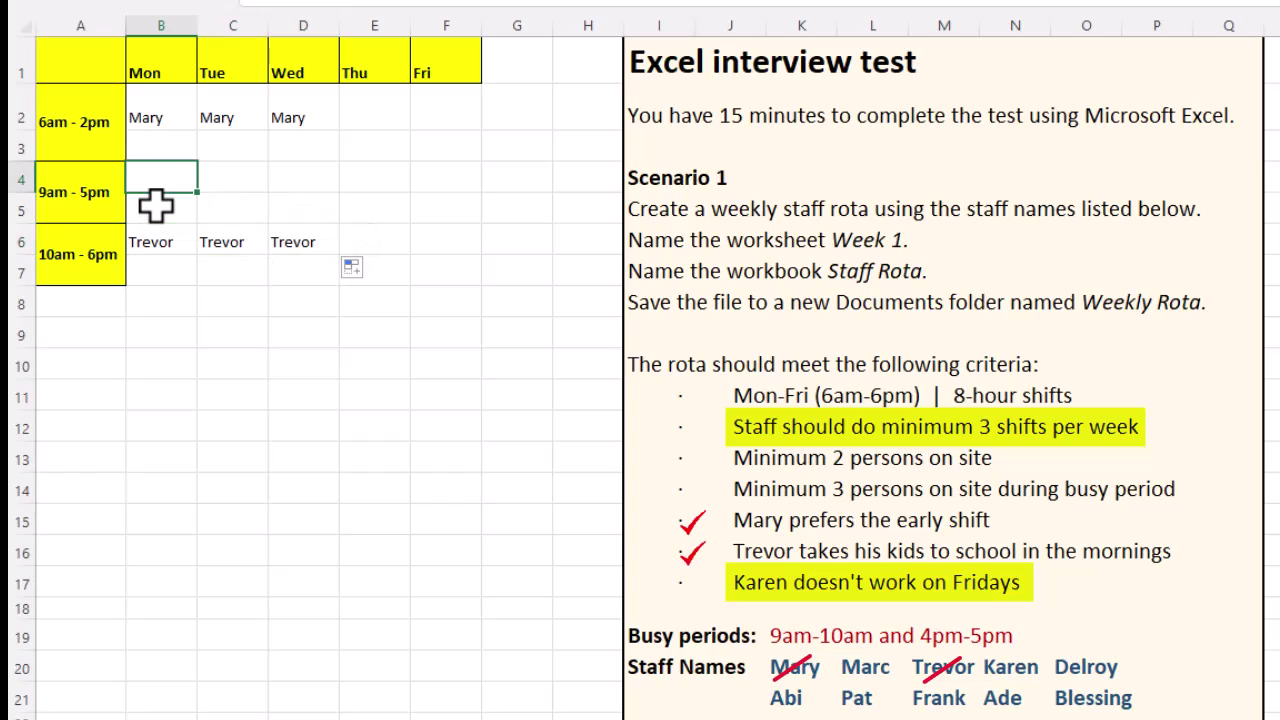
pyautogui.write('Karen')
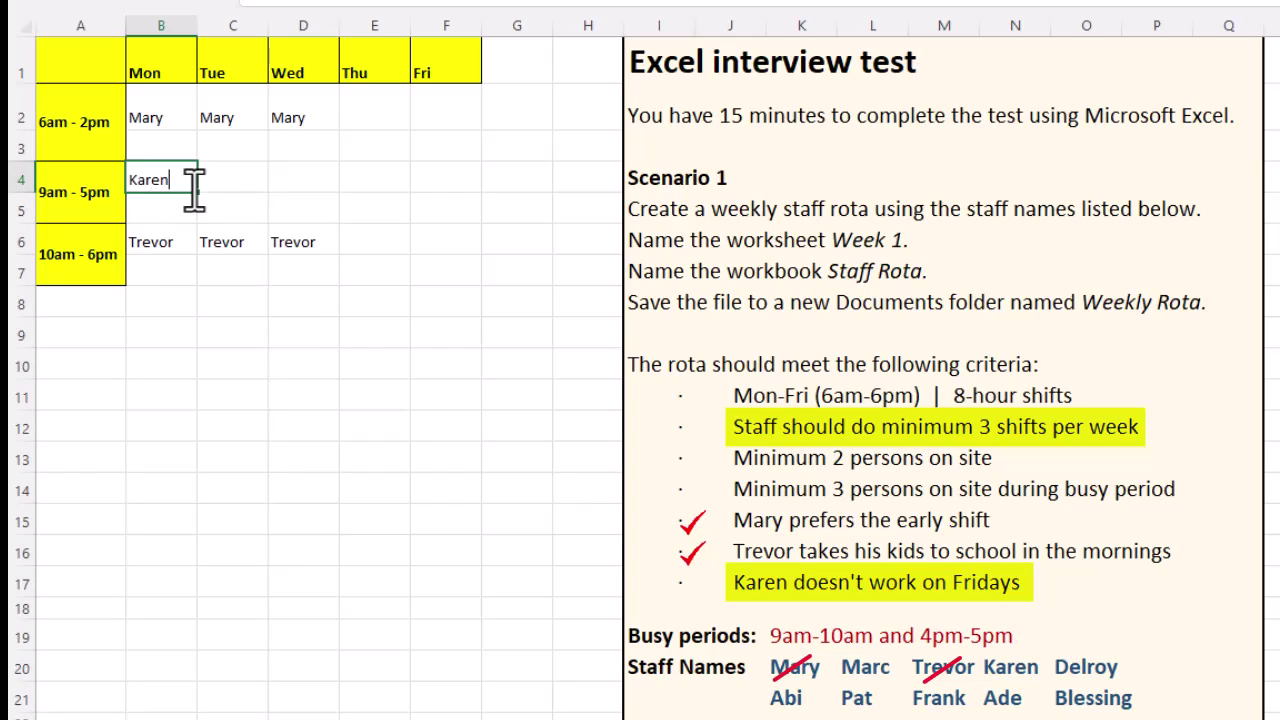
pyautogui.moveTo(197, 192); pyautogui.dragTo(297, 194)
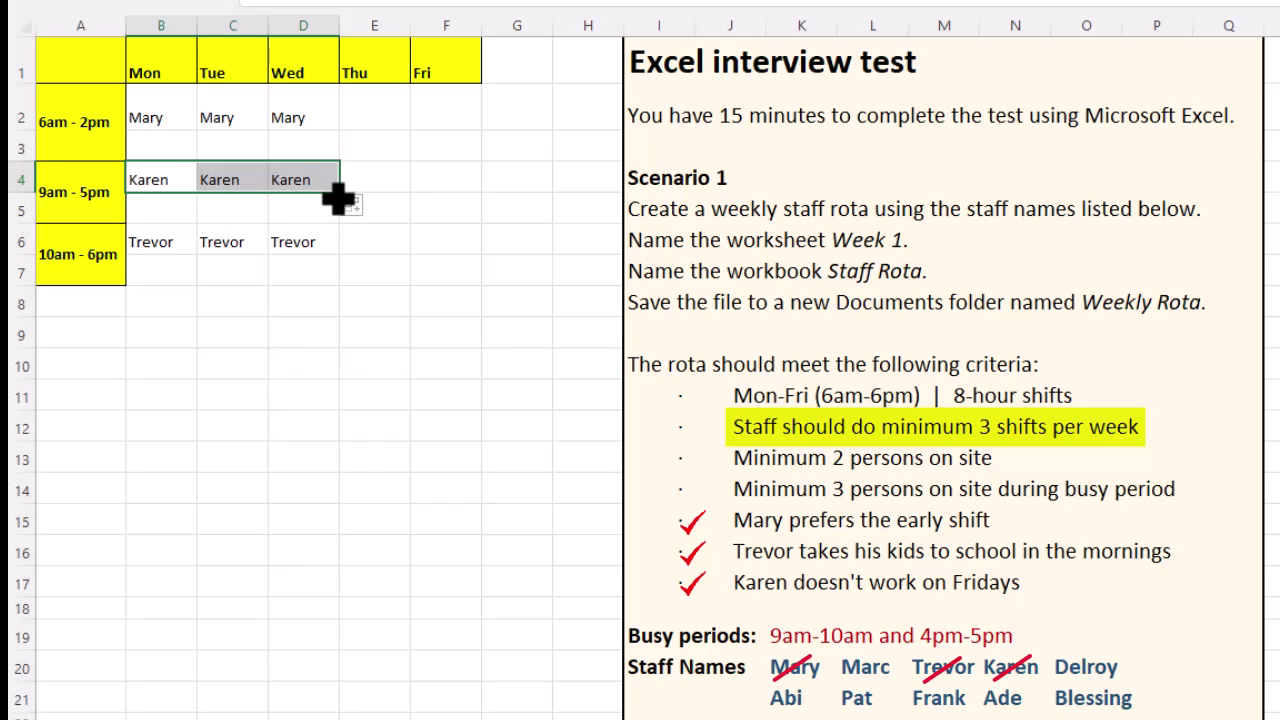
pyautogui.click(370, 139)
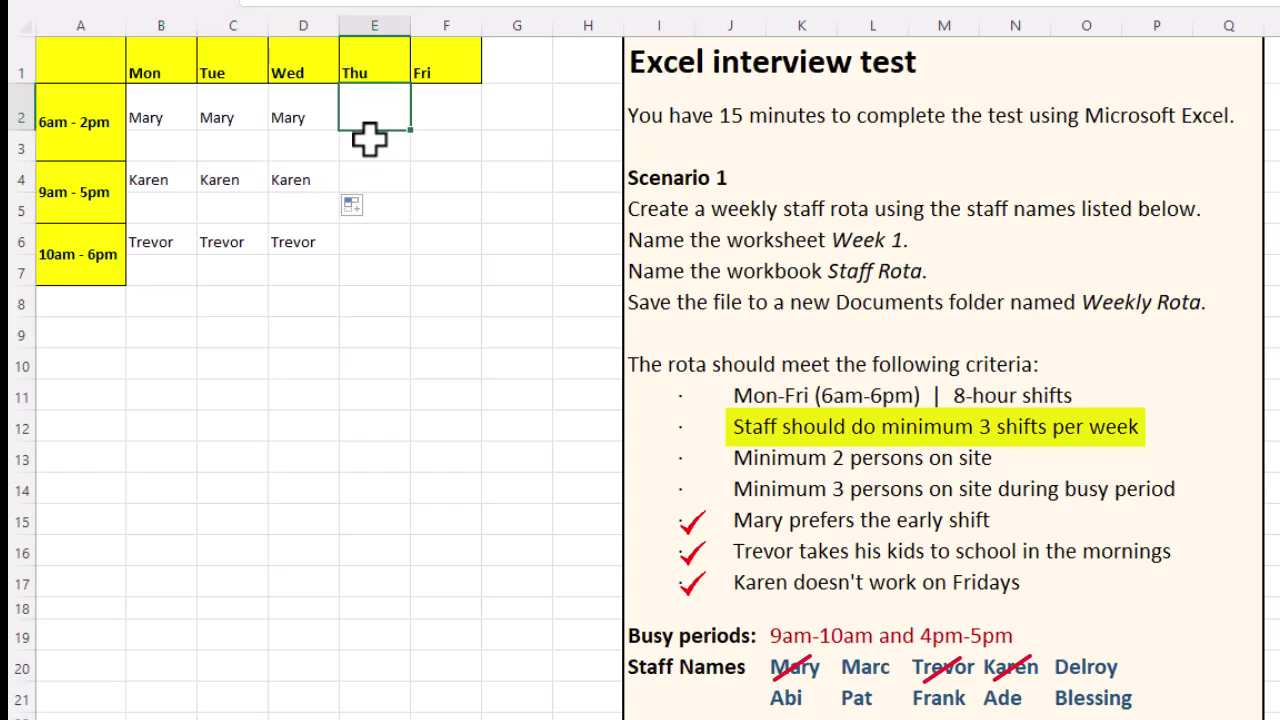
# - Copy Thursday's early-shift name into Friday and enter second early-shift staff names in B3 and C3
pyautogui.write('Marc')
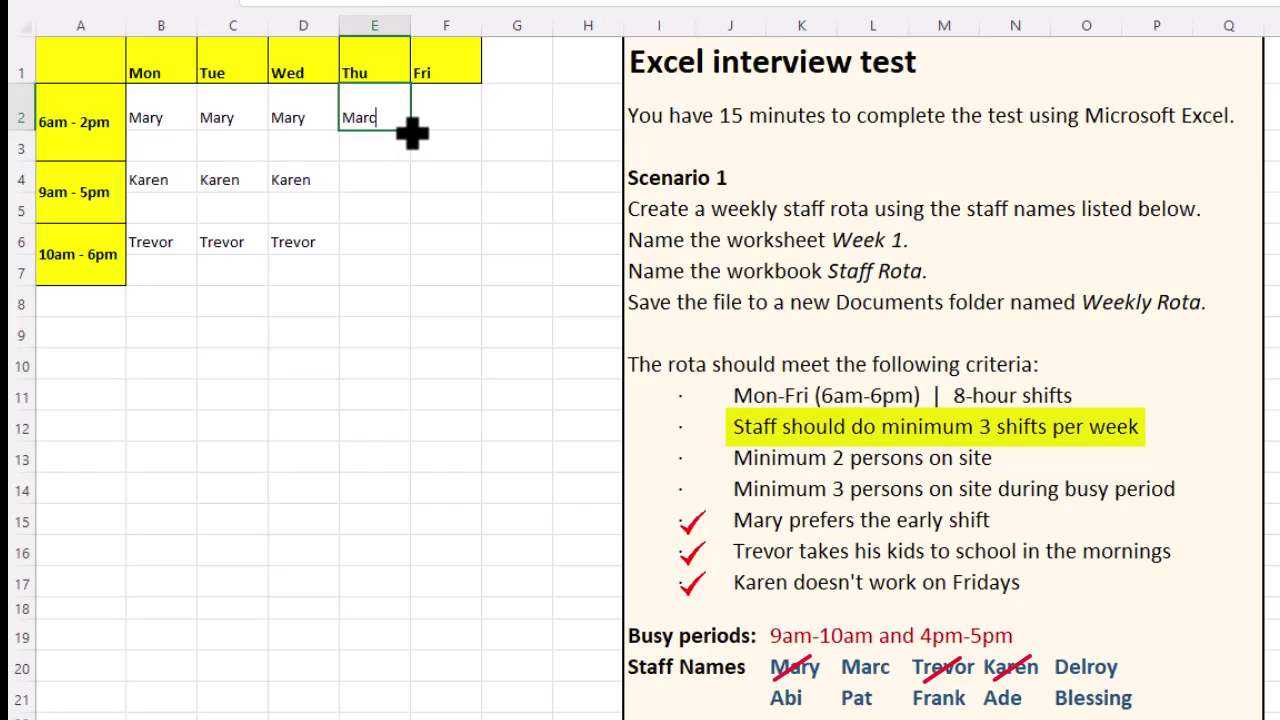
pyautogui.moveTo(411, 131); pyautogui.dragTo(458, 129)
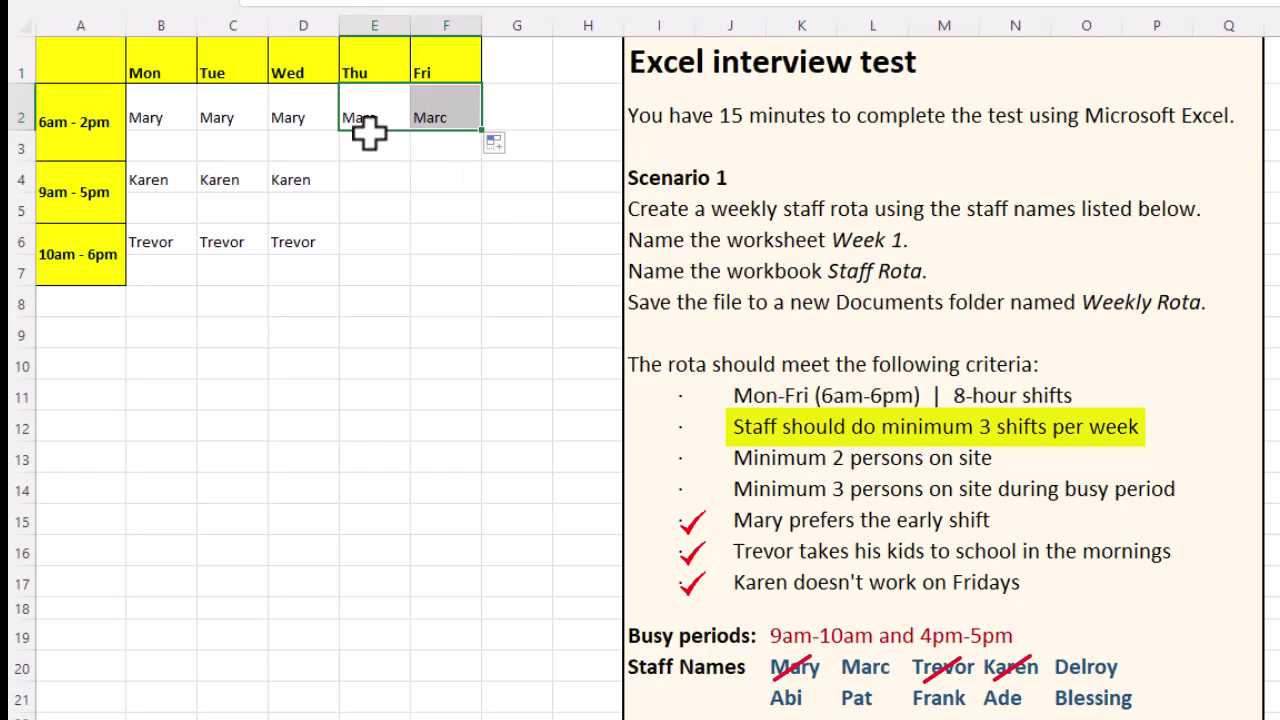
pyautogui.click(157, 152)
pyautogui.write('Marc')
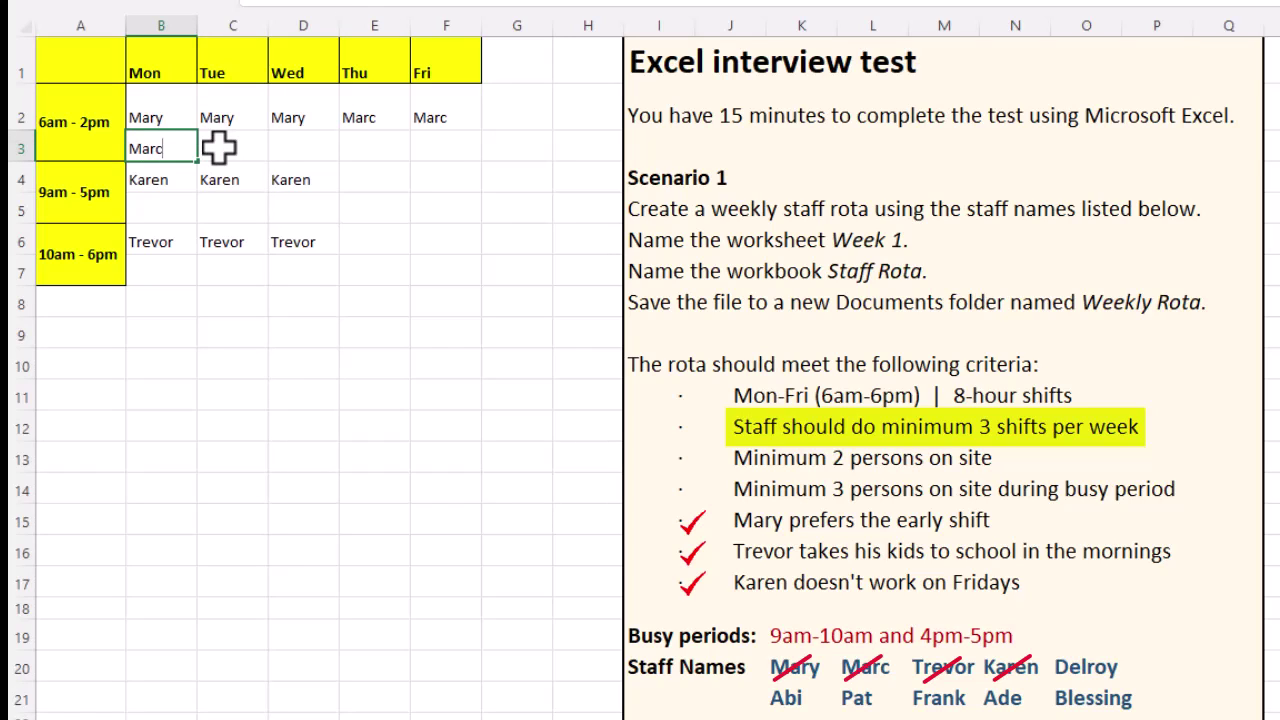
pyautogui.click(220, 148)
pyautogui.write('Delroy')
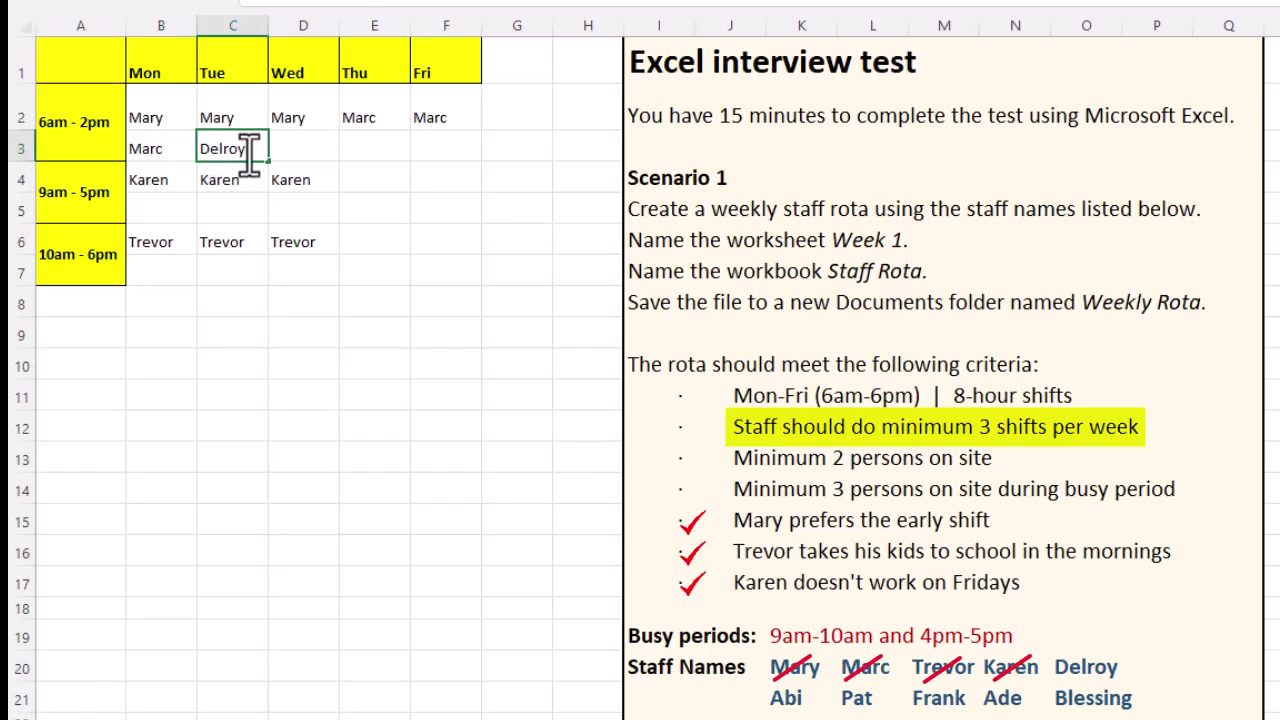
pyautogui.moveTo(285, 158); pyautogui.dragTo(395, 165)
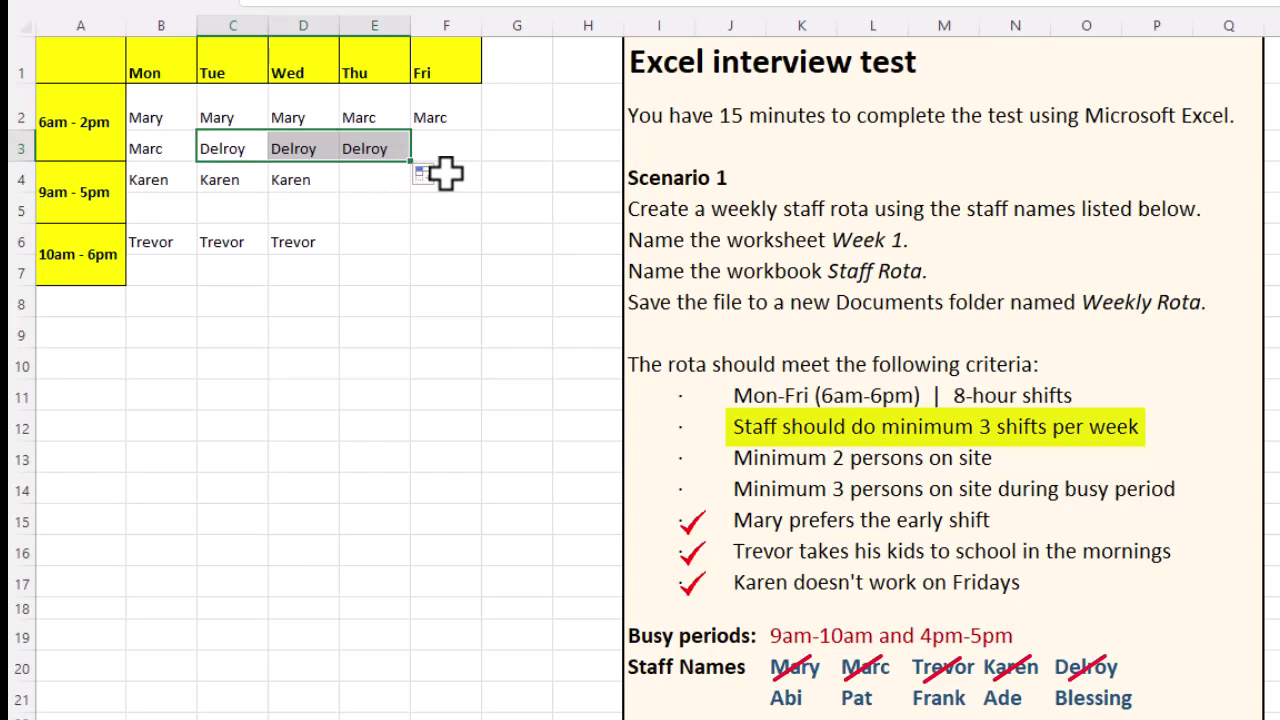
# - Enter the same staff member's name in F3, E4 and B5
pyautogui.click(446, 162)
pyautogui.write('Abi')
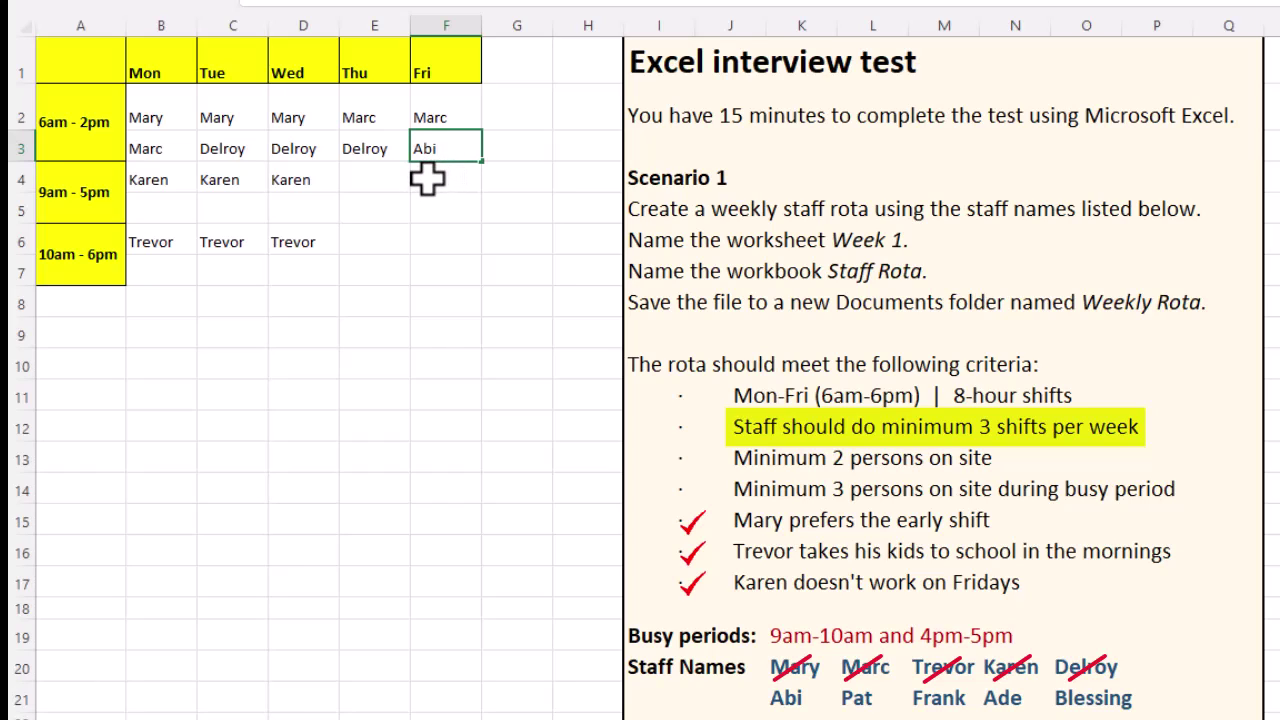
pyautogui.click(427, 178)
pyautogui.write('Abi')
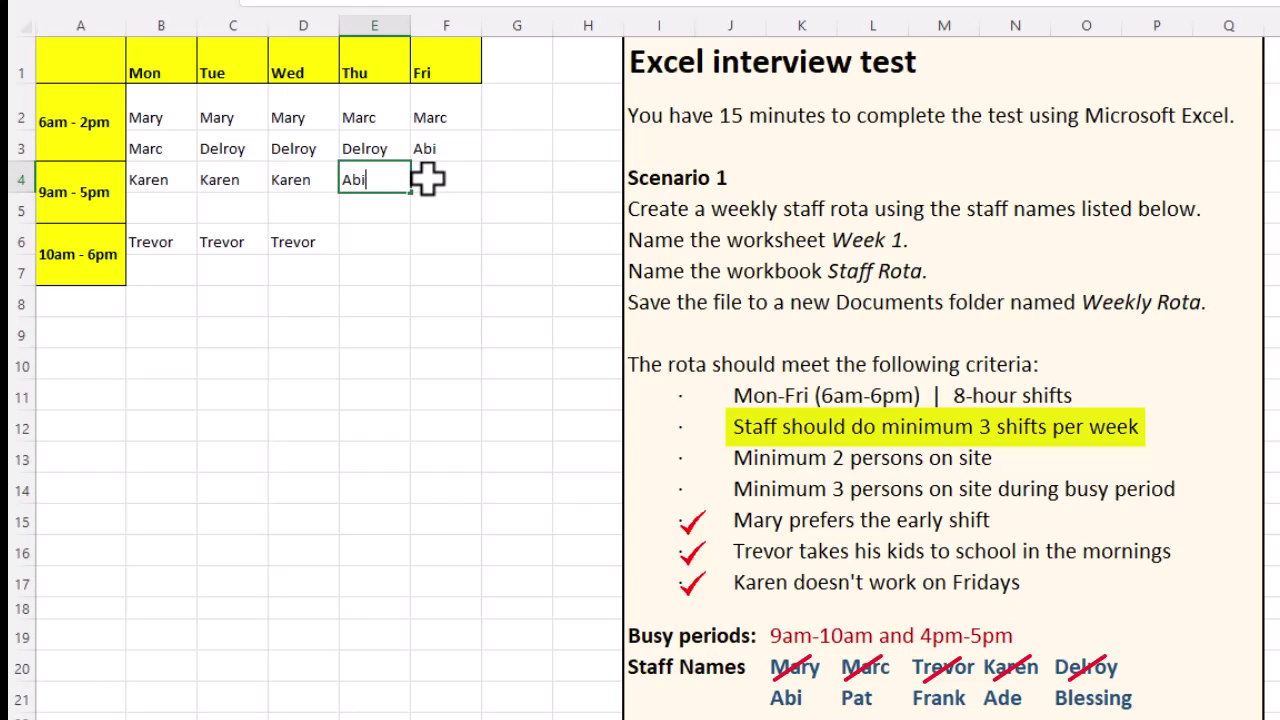
pyautogui.press('Return')
pyautogui.write('Abi')
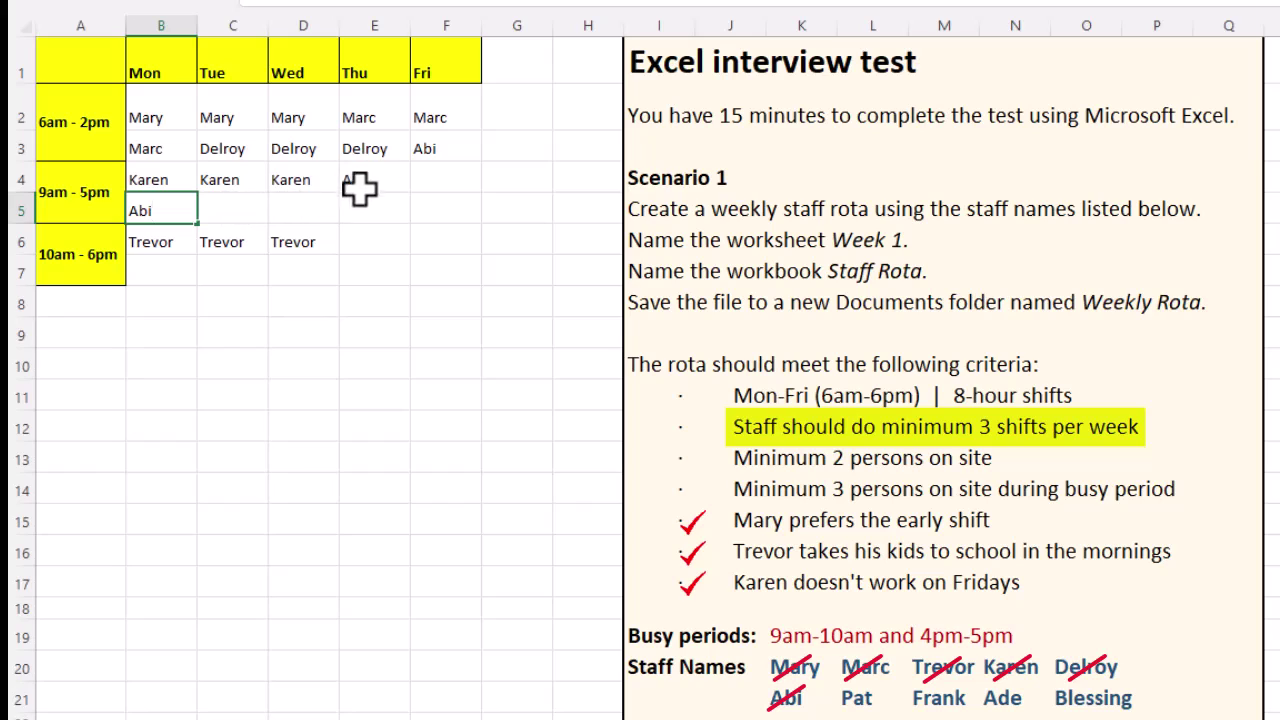
pyautogui.click(440, 178)
# - Fill F4 and C5:F5 with staff names, copying them across with the fill handle
pyautogui.write('Pat')
pyautogui.click(262, 222)
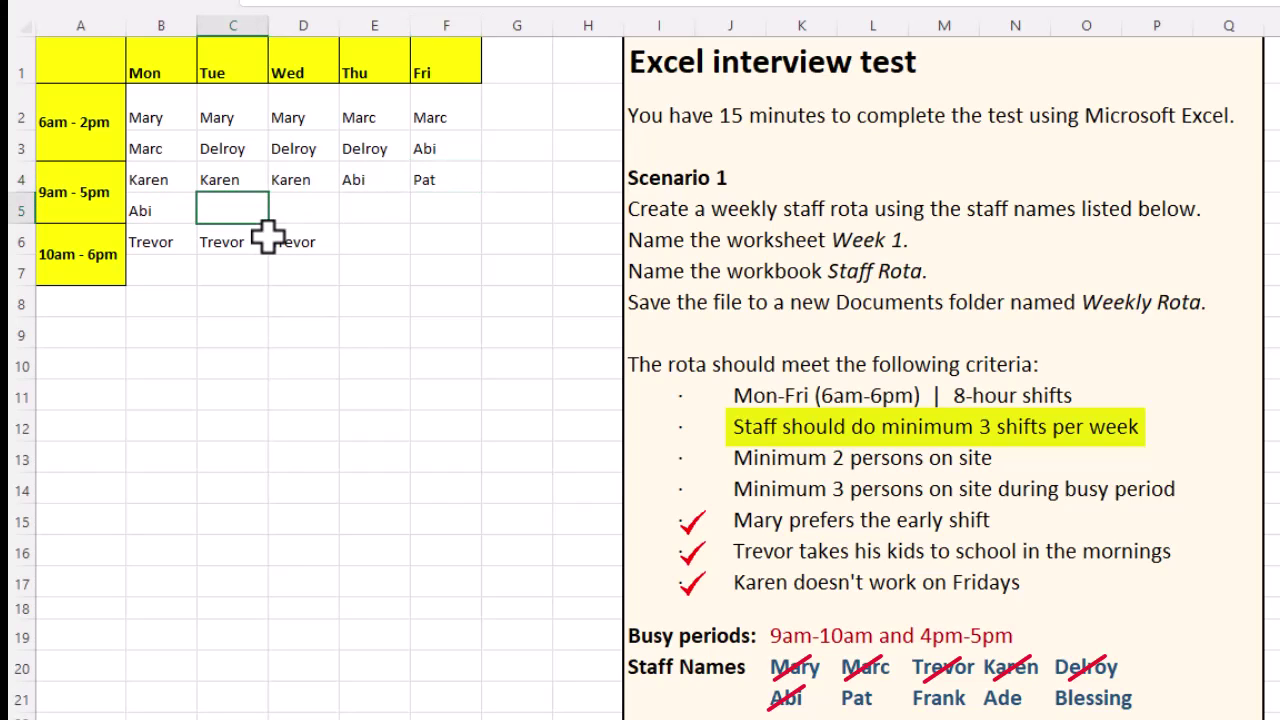
pyautogui.write('Pat')
pyautogui.hotkey('ctrl', 'Return')
pyautogui.moveTo(273, 226); pyautogui.dragTo(333, 237)
pyautogui.press('Right')
pyautogui.press('Right')
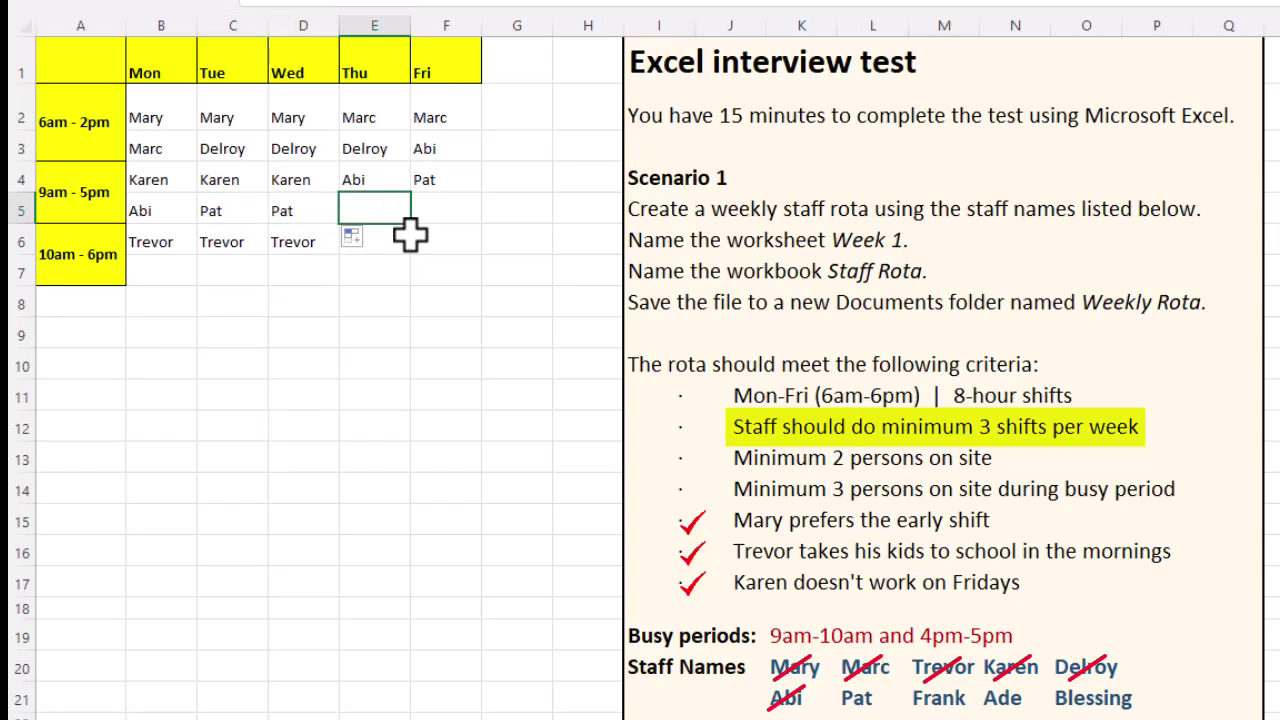
pyautogui.write('Fra')
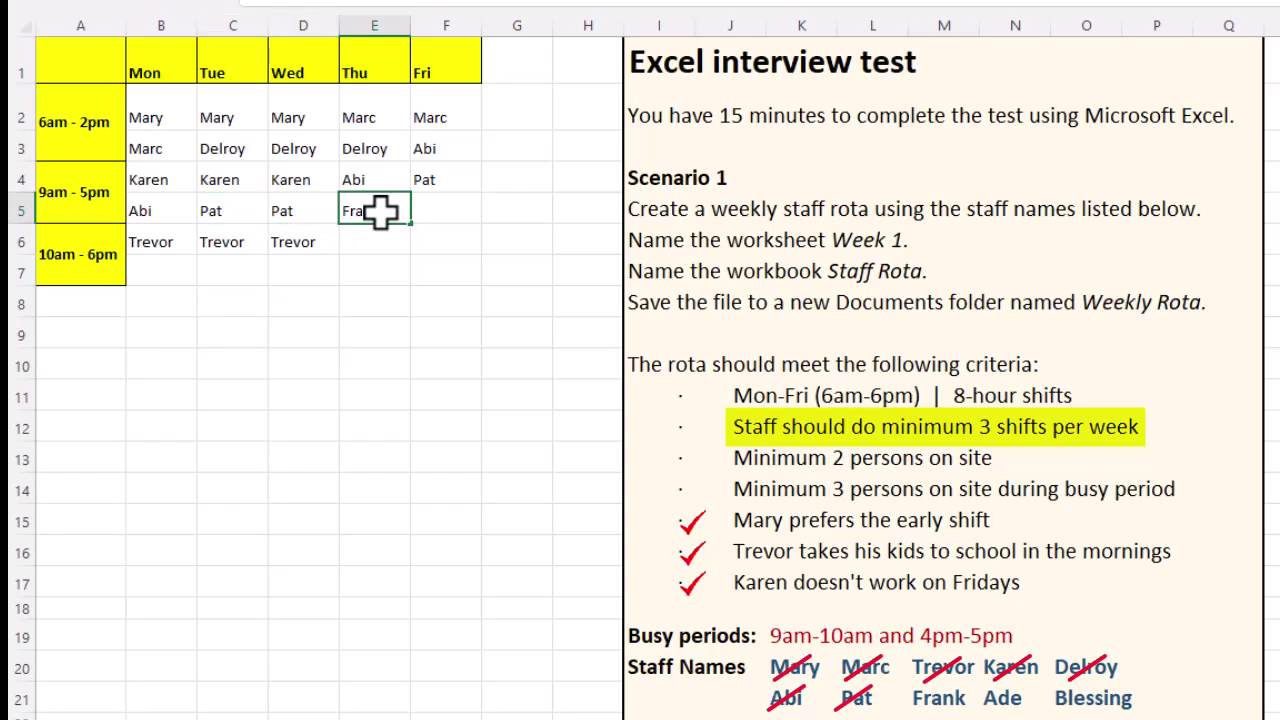
pyautogui.write('nk')
pyautogui.moveTo(411, 224); pyautogui.dragTo(455, 225)
# - Fill the remaining late-shift slots B7, E6:F6 and C7:F7 with staff names
pyautogui.click(194, 285)
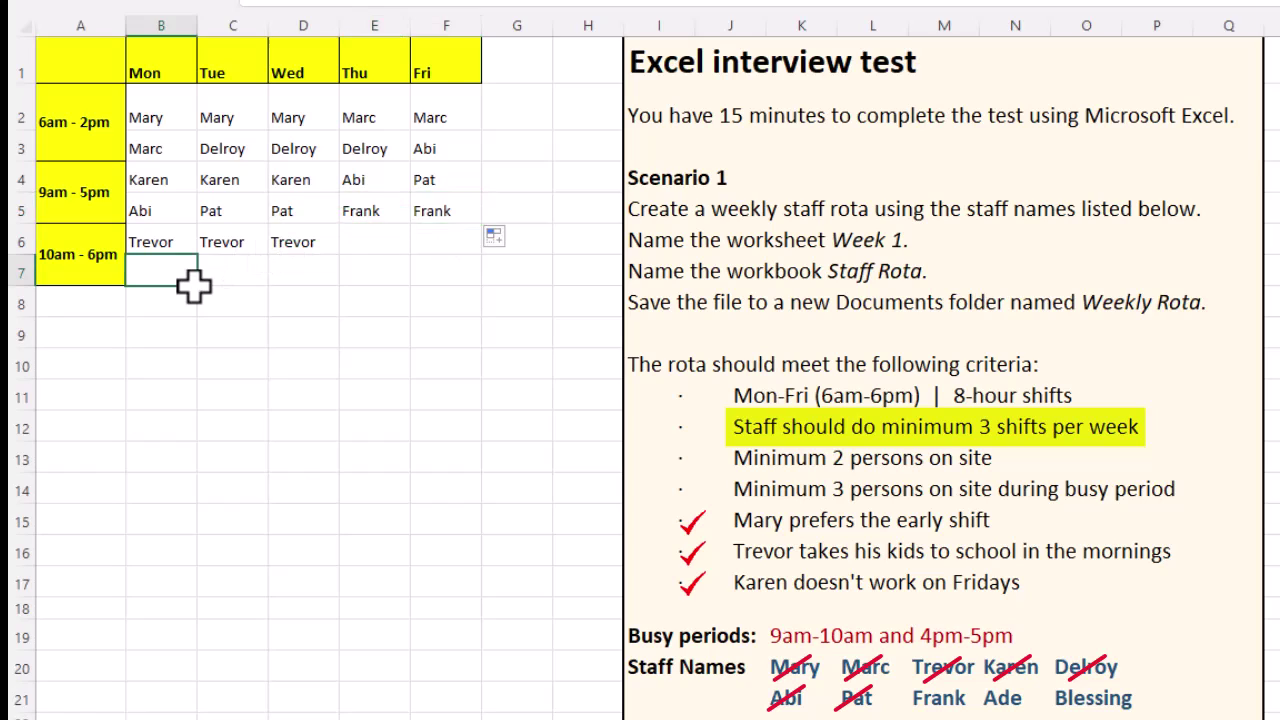
pyautogui.write('Frank')
pyautogui.click(407, 256)
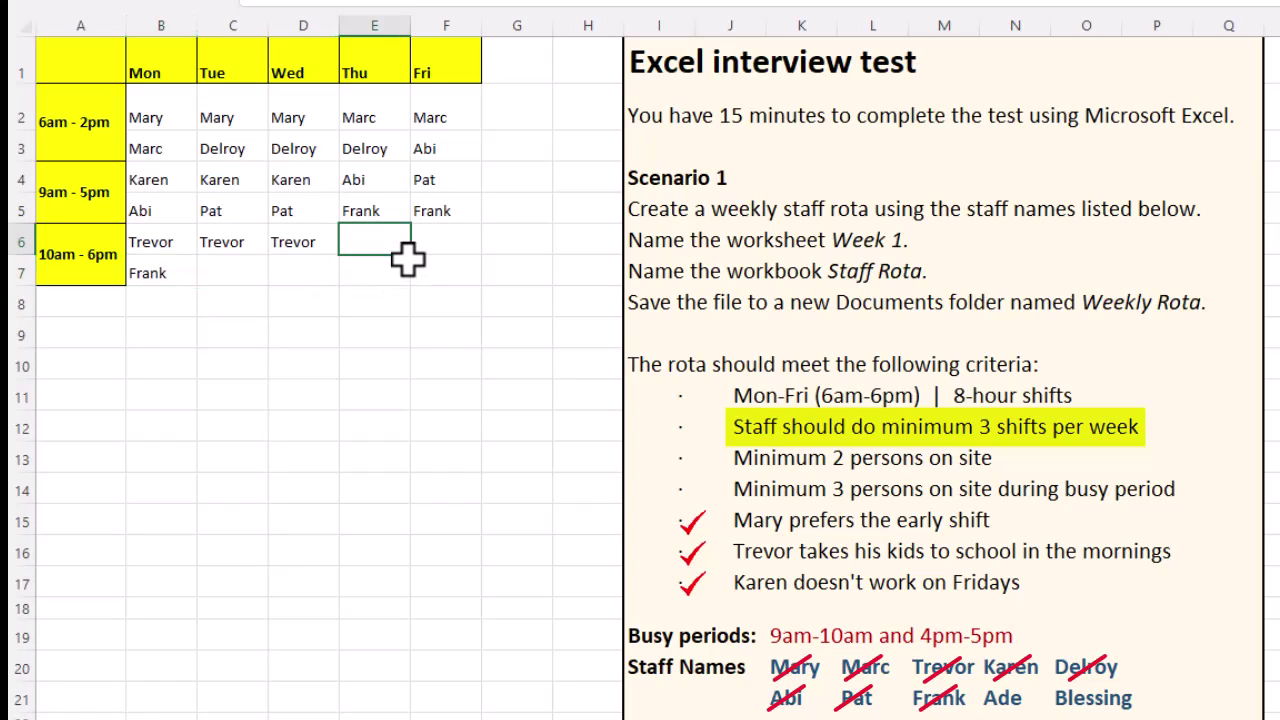
pyautogui.write('Ade')
pyautogui.hotkey('ctrl', 'Return')
pyautogui.moveTo(409, 256); pyautogui.dragTo(430, 262)
pyautogui.click(266, 283)
pyautogui.write('Ade')
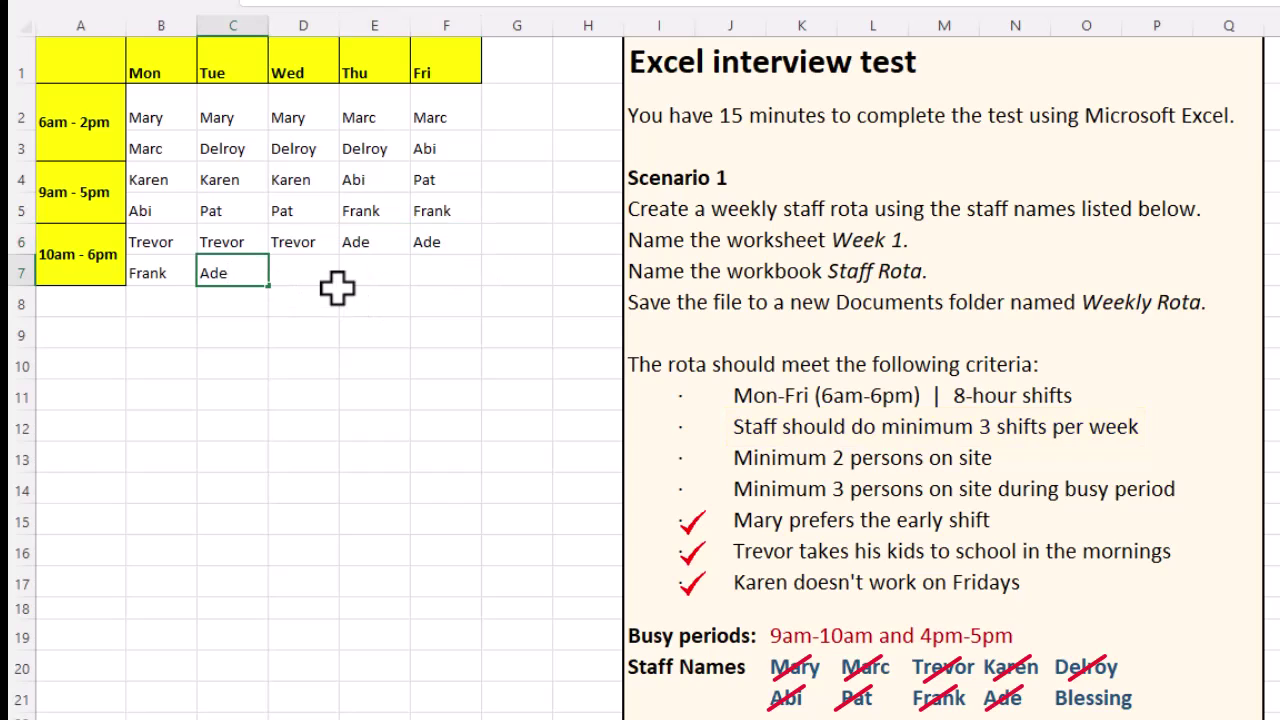
pyautogui.press('Tab')
pyautogui.write('Blessing')
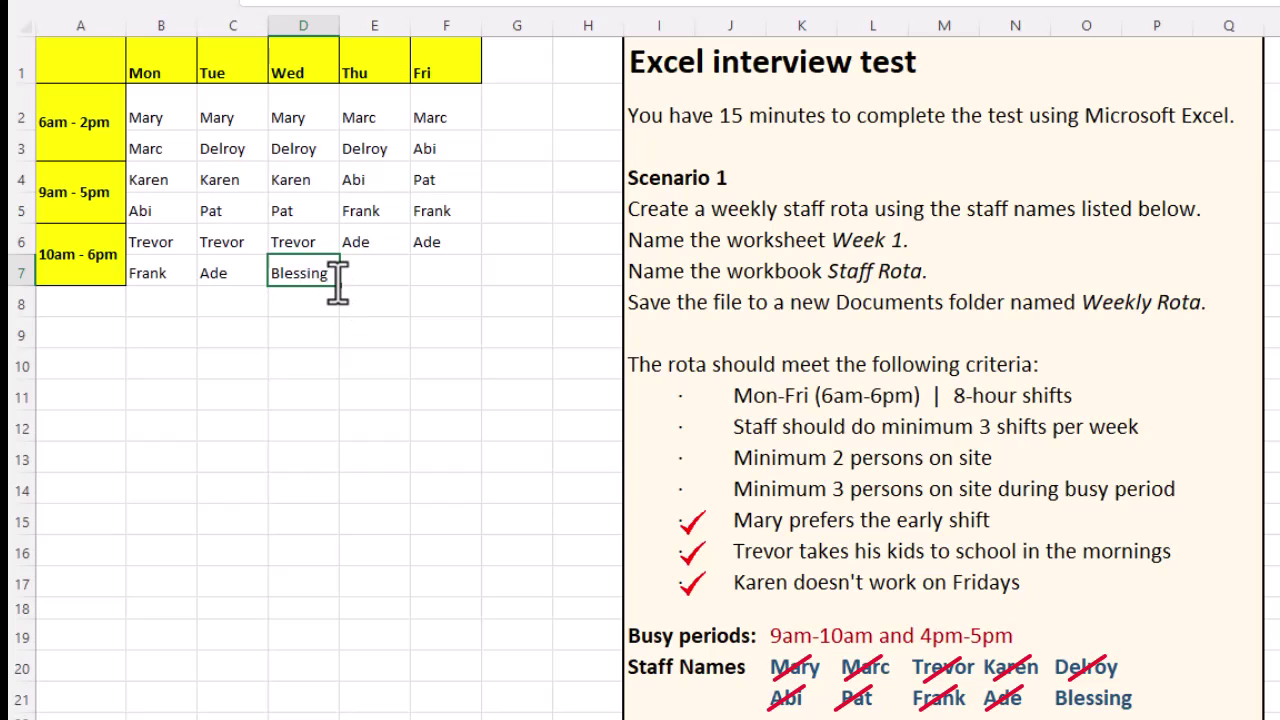
pyautogui.hotkey('ctrl', 'Return')
pyautogui.moveTo(344, 285); pyautogui.dragTo(440, 290)
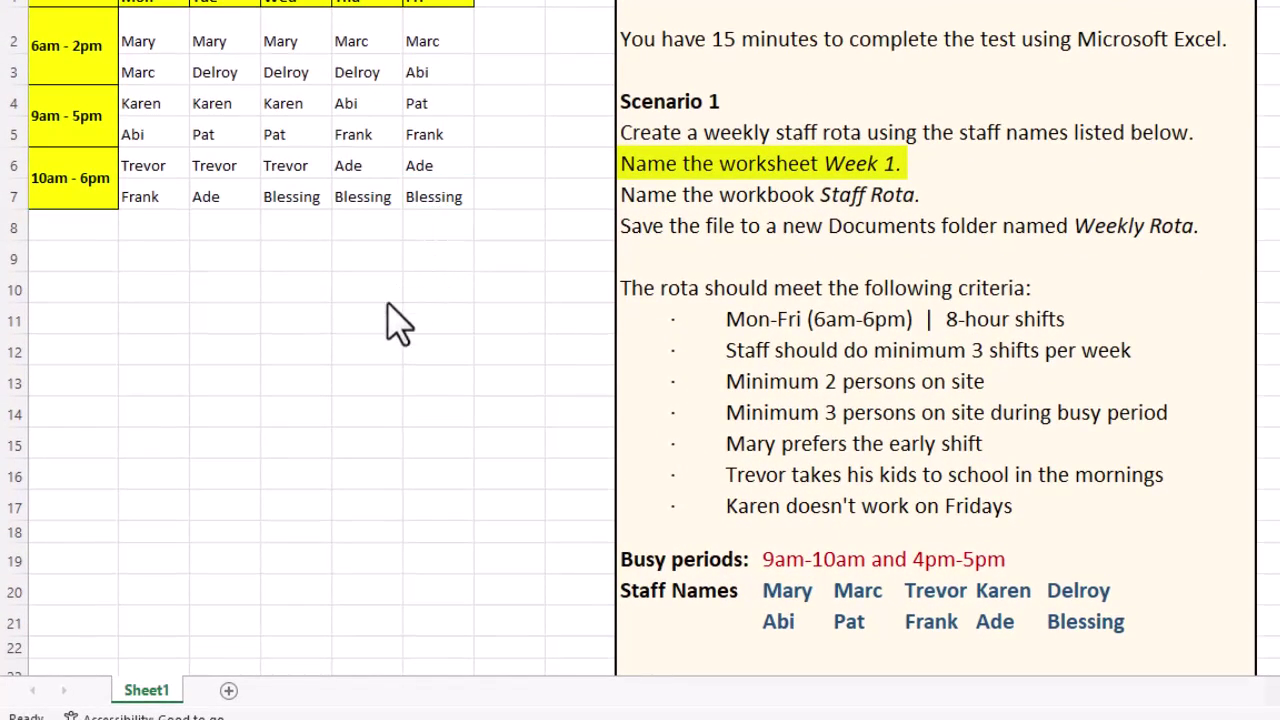
# - Rename the Sheet1 tab to 'Week 1'
pyautogui.doubleClick(155, 690)
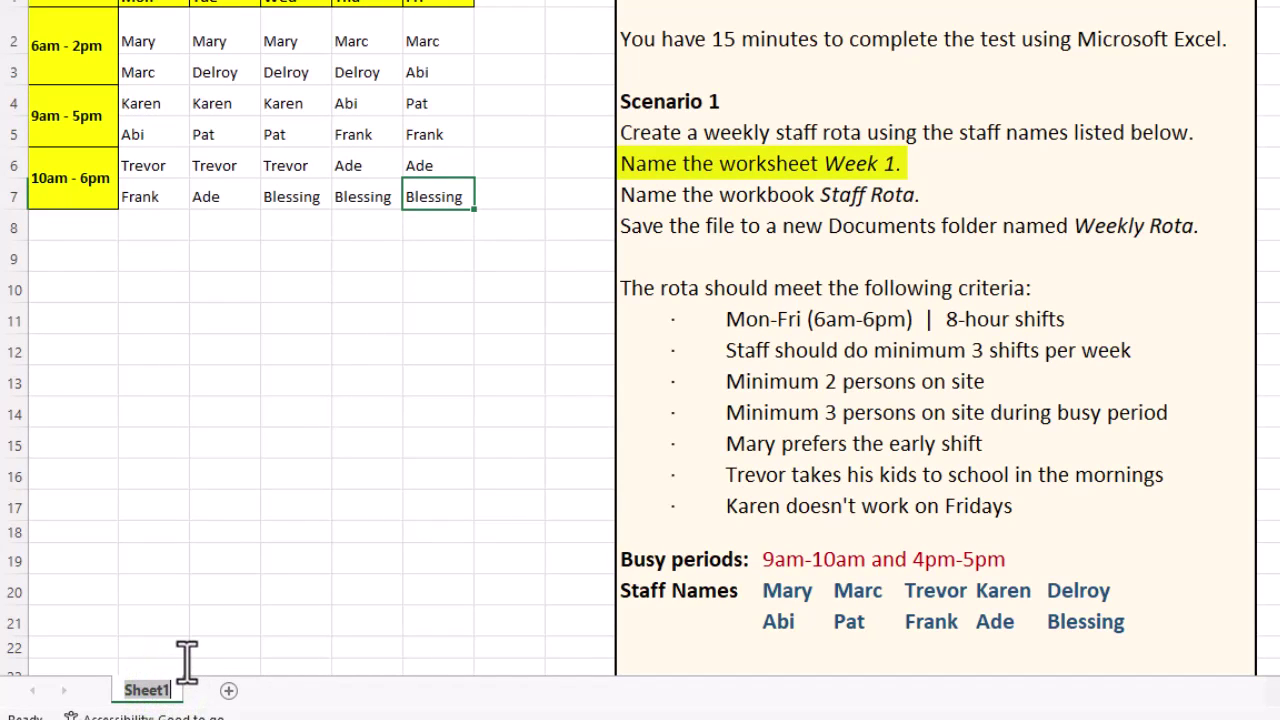
pyautogui.write('Week 1')
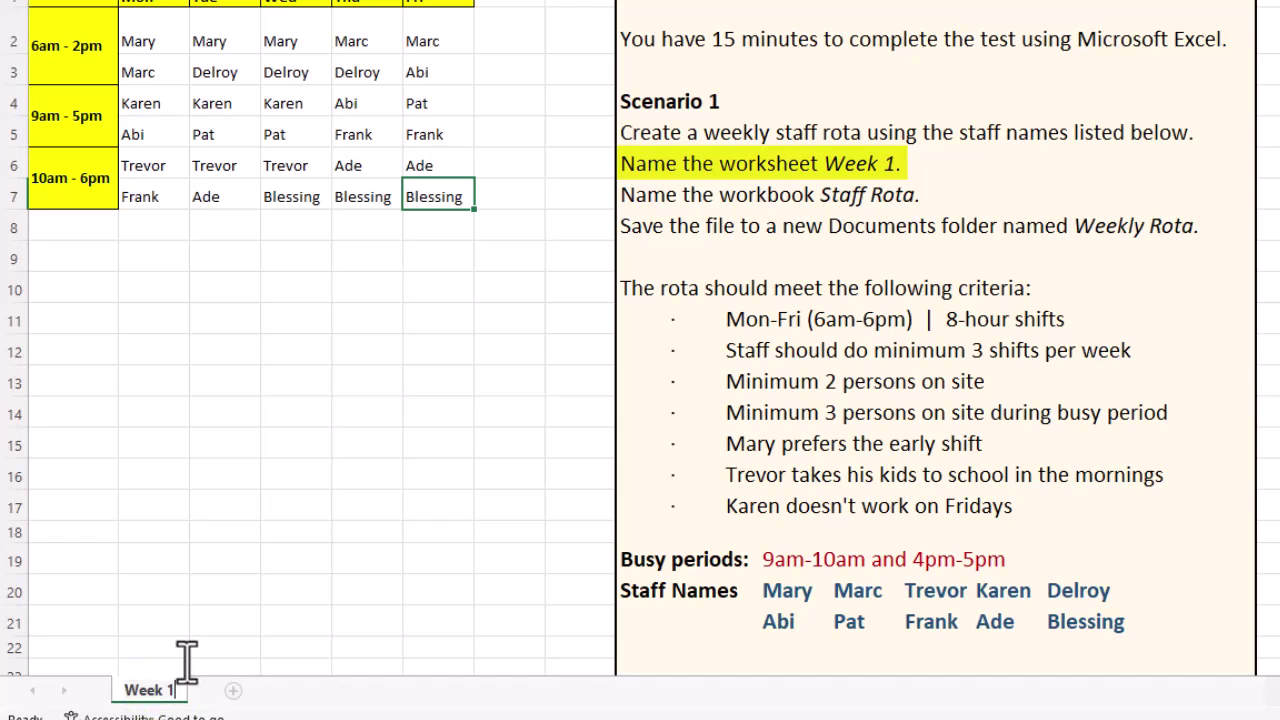
pyautogui.press('Return')
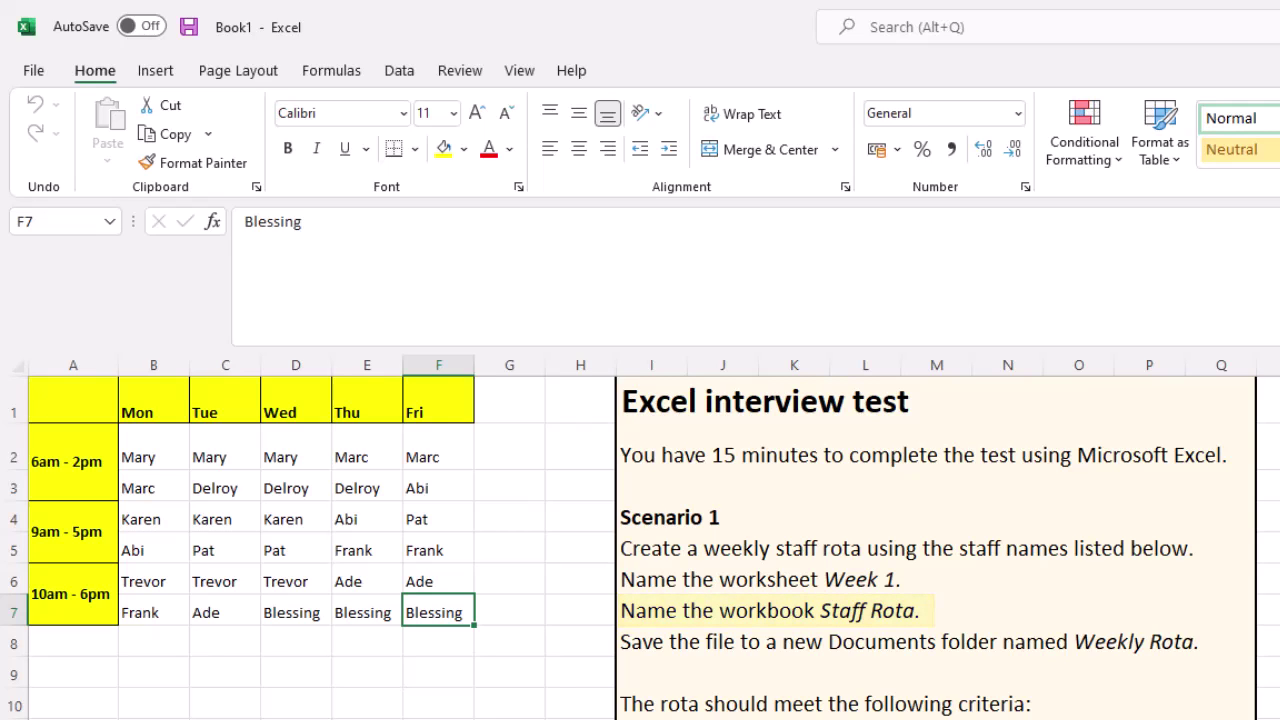
# - From Save As, create a new 'Weekly Rota' folder inside Documents
pyautogui.click(33, 71)
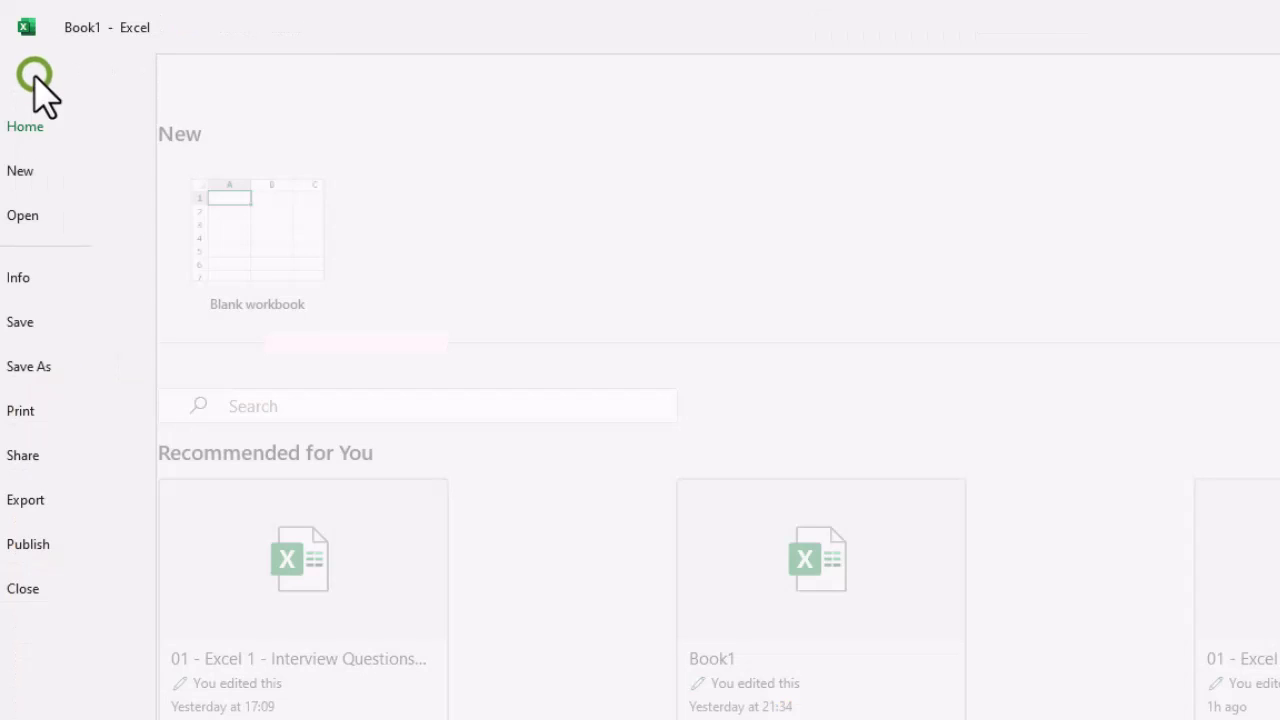
pyautogui.click(110, 360)
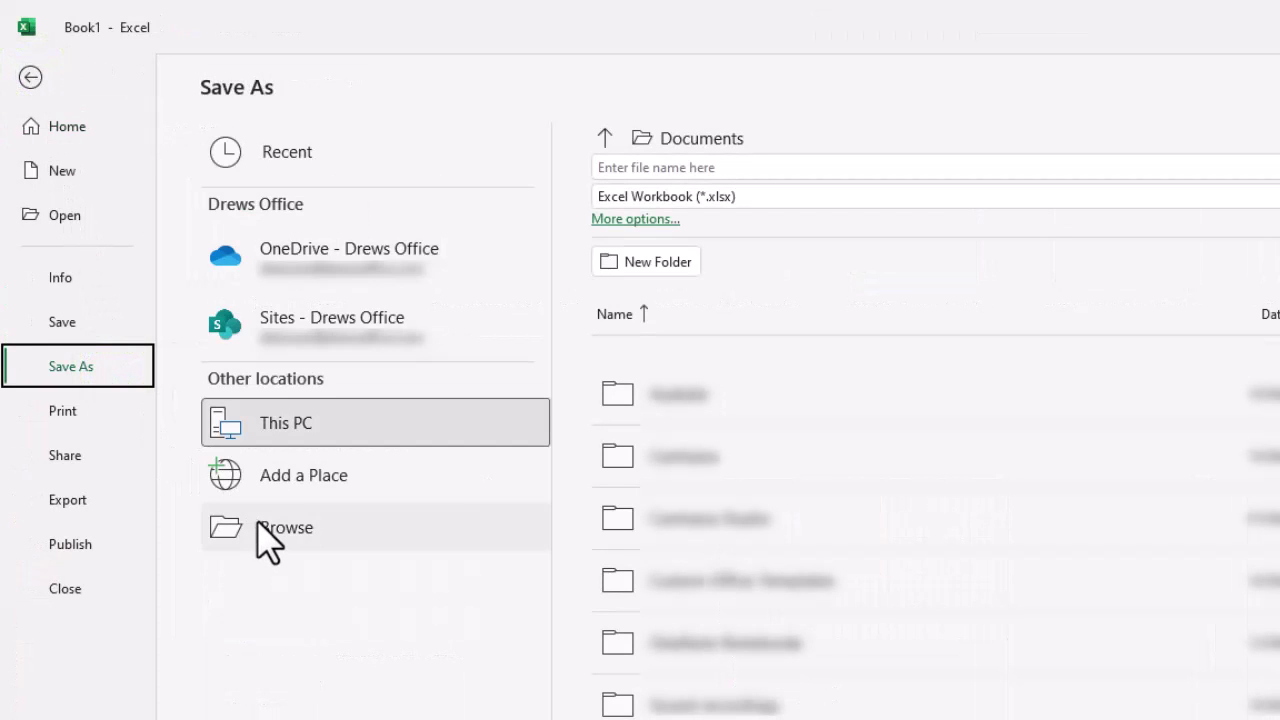
pyautogui.click(258, 524)
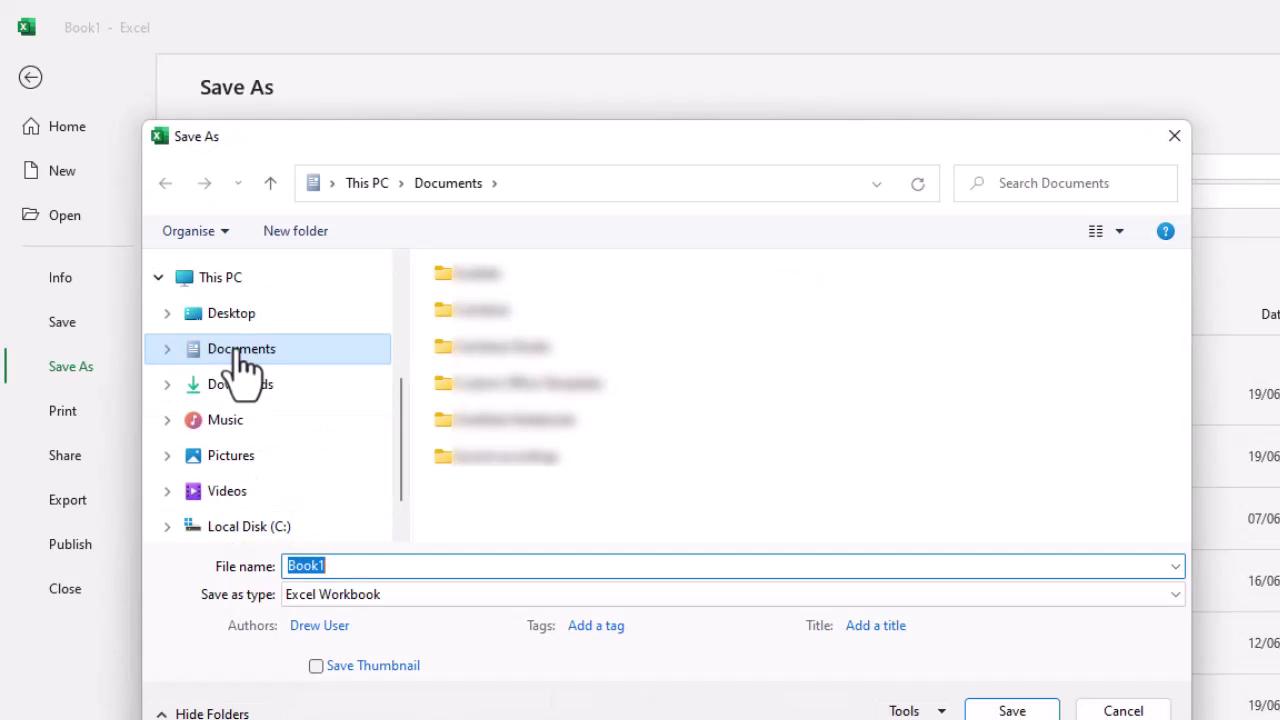
pyautogui.click(238, 351)
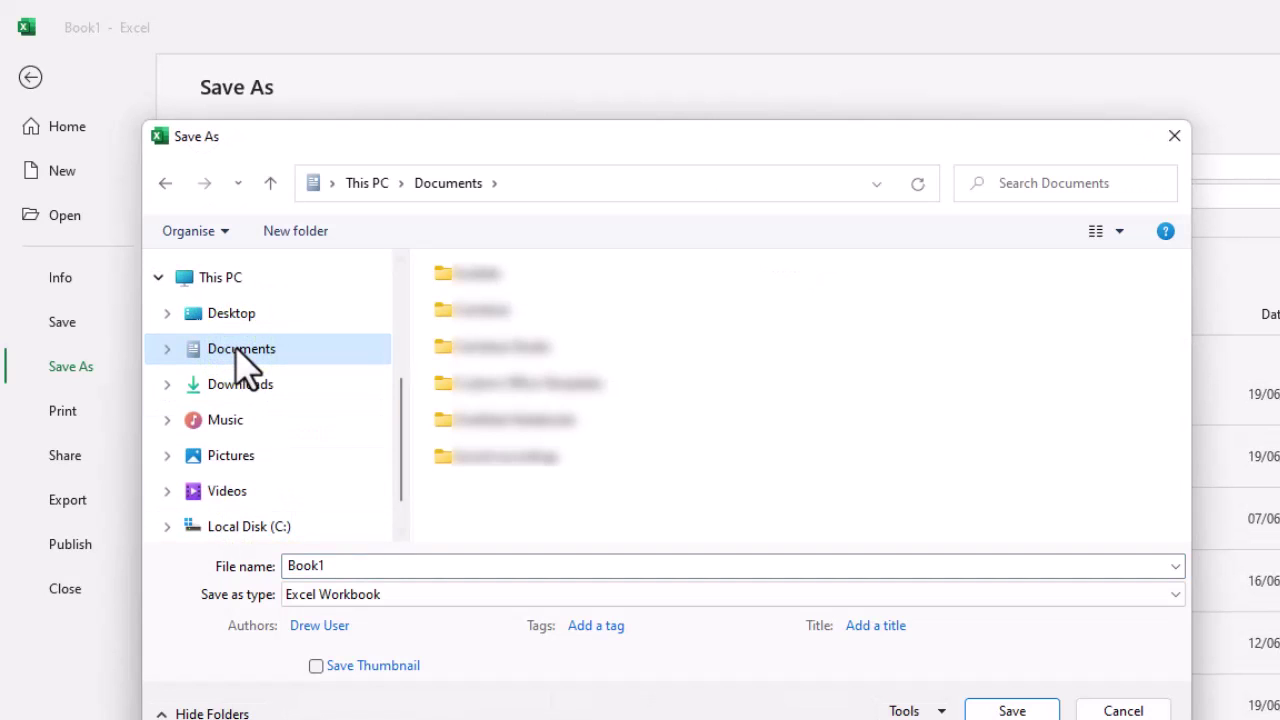
pyautogui.click(300, 245)
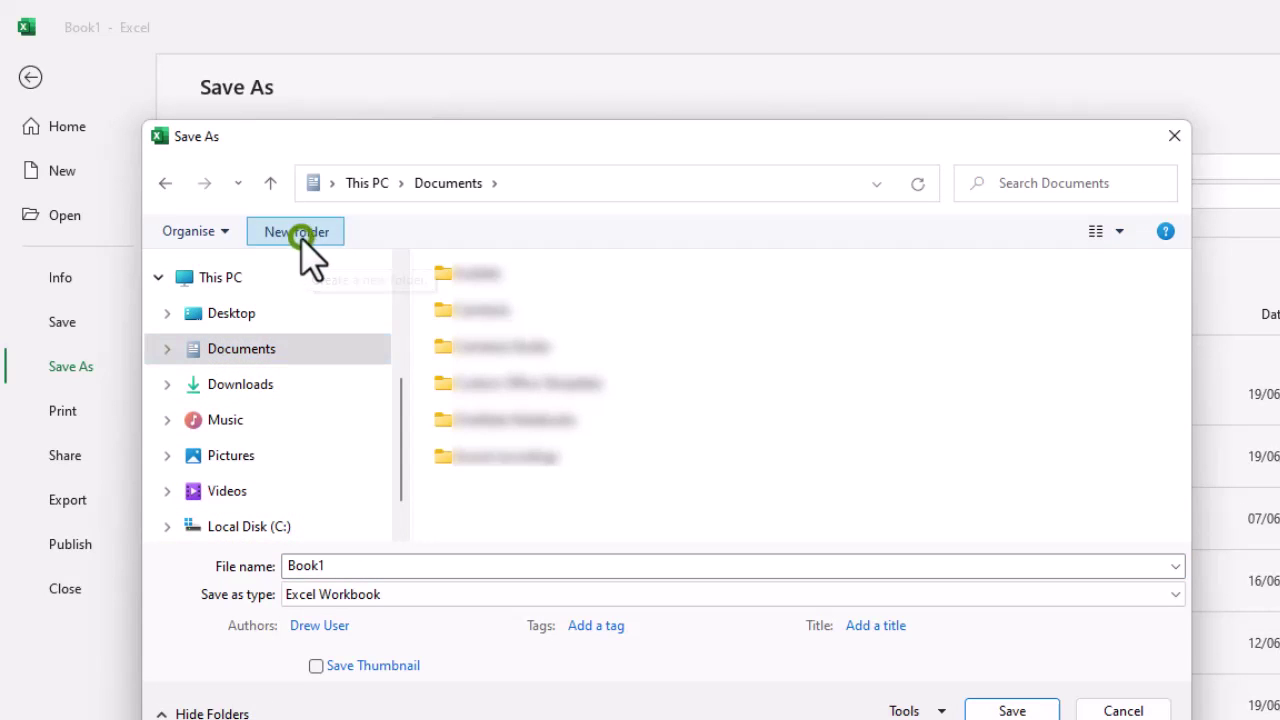
pyautogui.write('W')
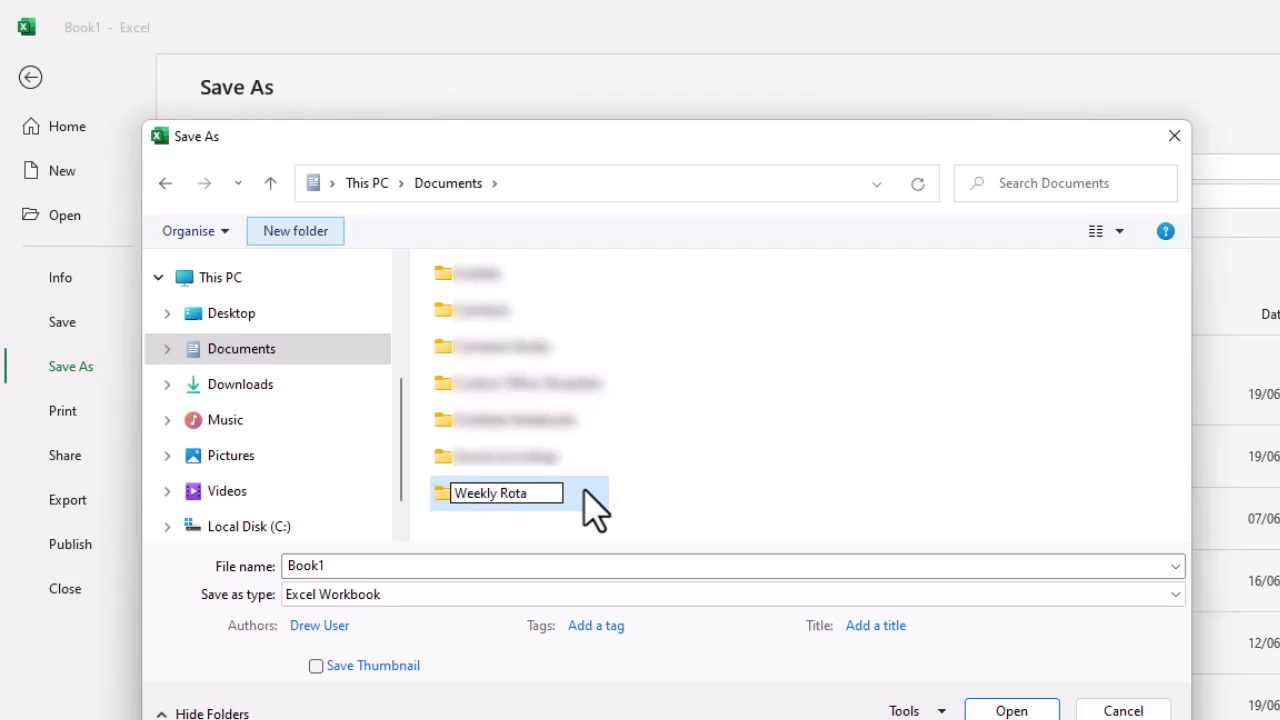
pyautogui.write('eekly Rota')
pyautogui.press('Return')
# - Save the workbook as 'Staff Rota' inside the Weekly Rota folder
pyautogui.doubleClick(583, 492)
pyautogui.doubleClick(429, 566)
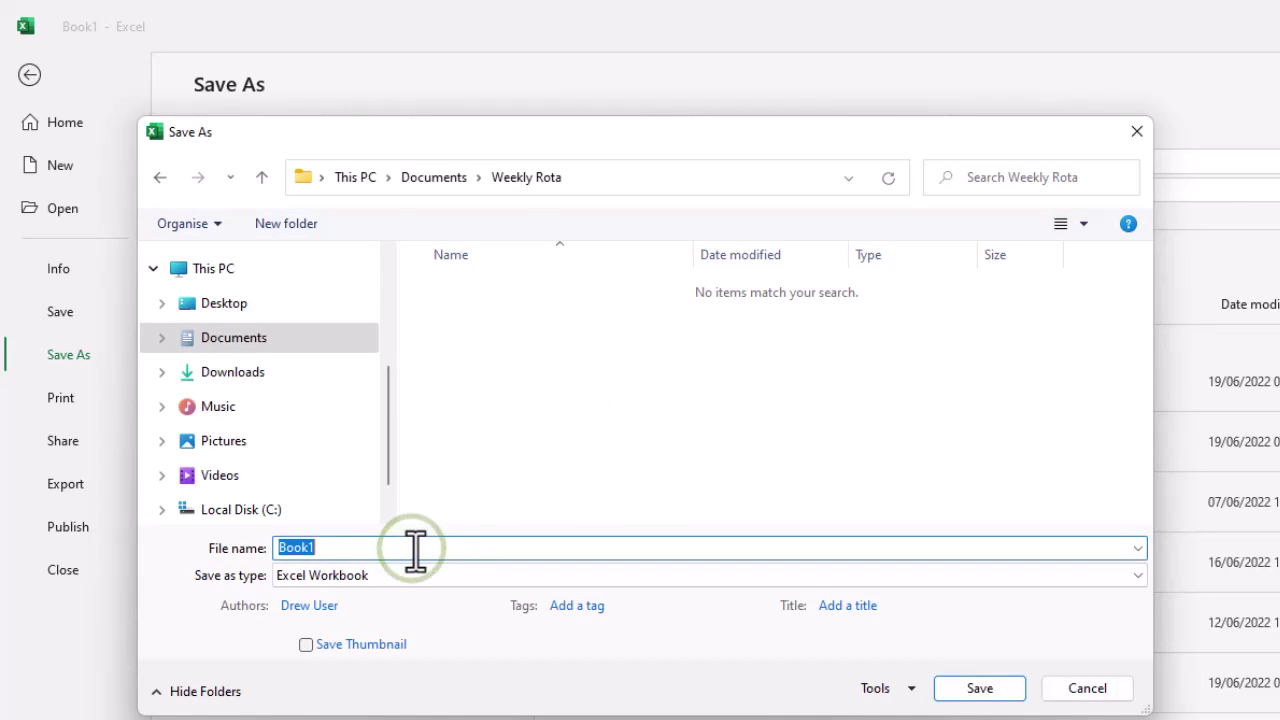
pyautogui.write('Staff Rota')
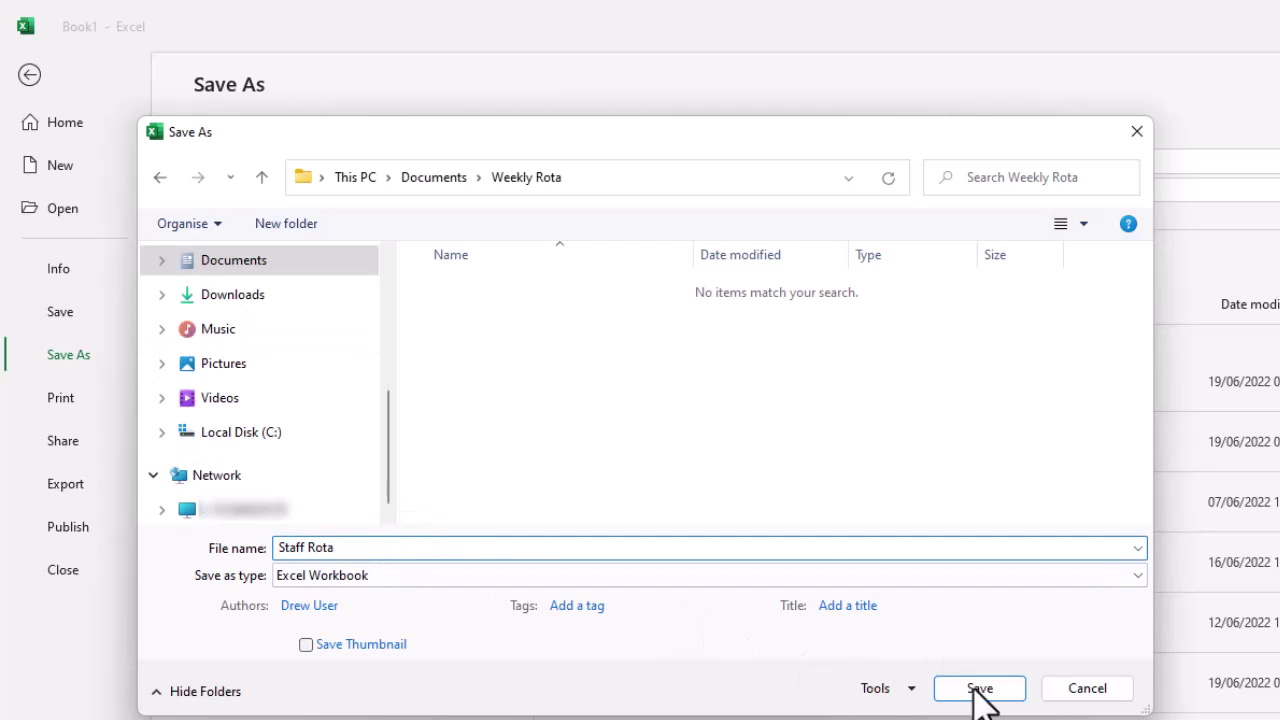
pyautogui.click(980, 688)
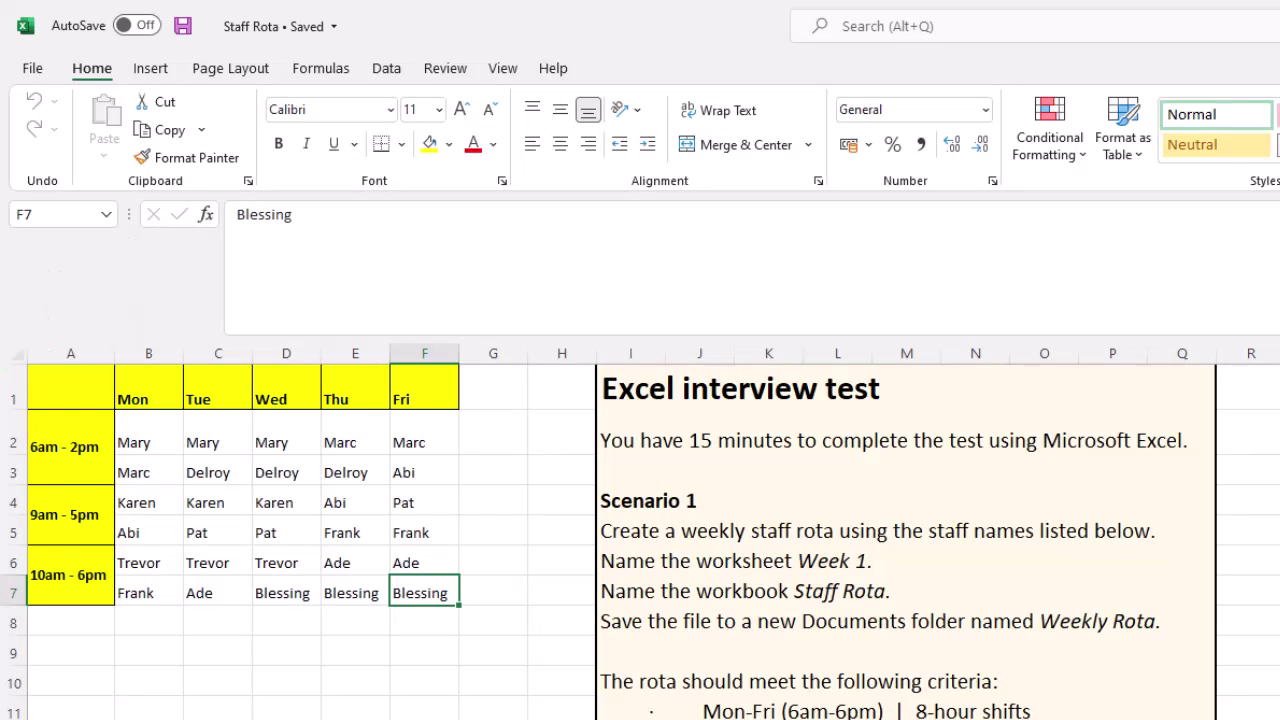